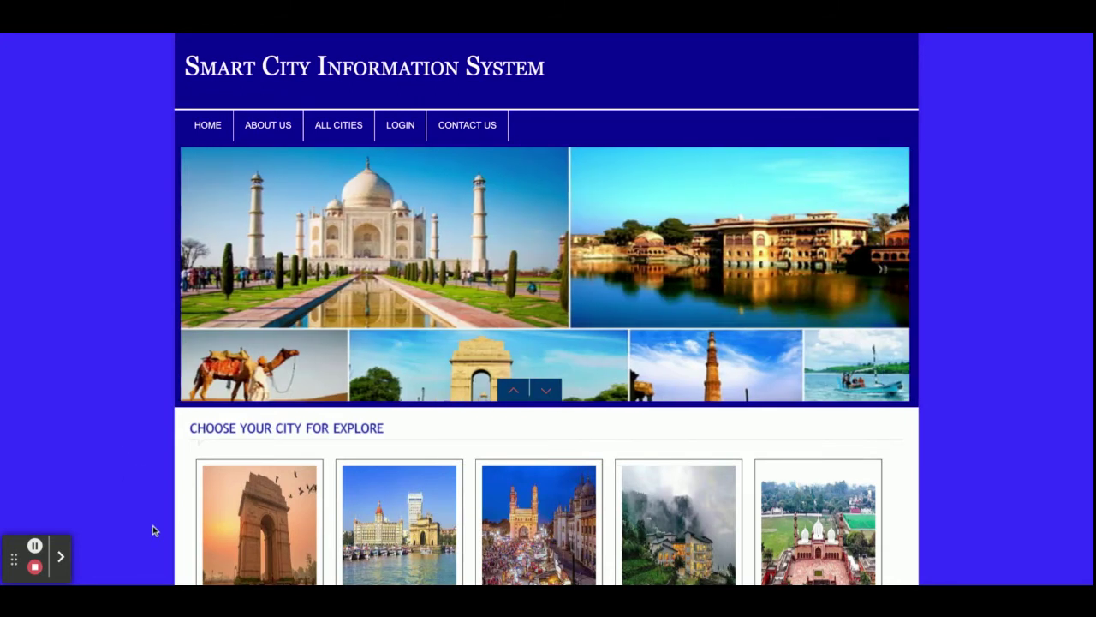
Browse the home page and Delhi's place categories, then return to the home page
{"action": "scroll", "coordinate": [152, 525], "scroll_direction": "down", "scroll_amount": 5}
{"action": "scroll", "coordinate": [153, 525], "scroll_direction": "up", "scroll_amount": 5}
{"action": "scroll", "coordinate": [547, 343], "scroll_direction": "down", "scroll_amount": 5}
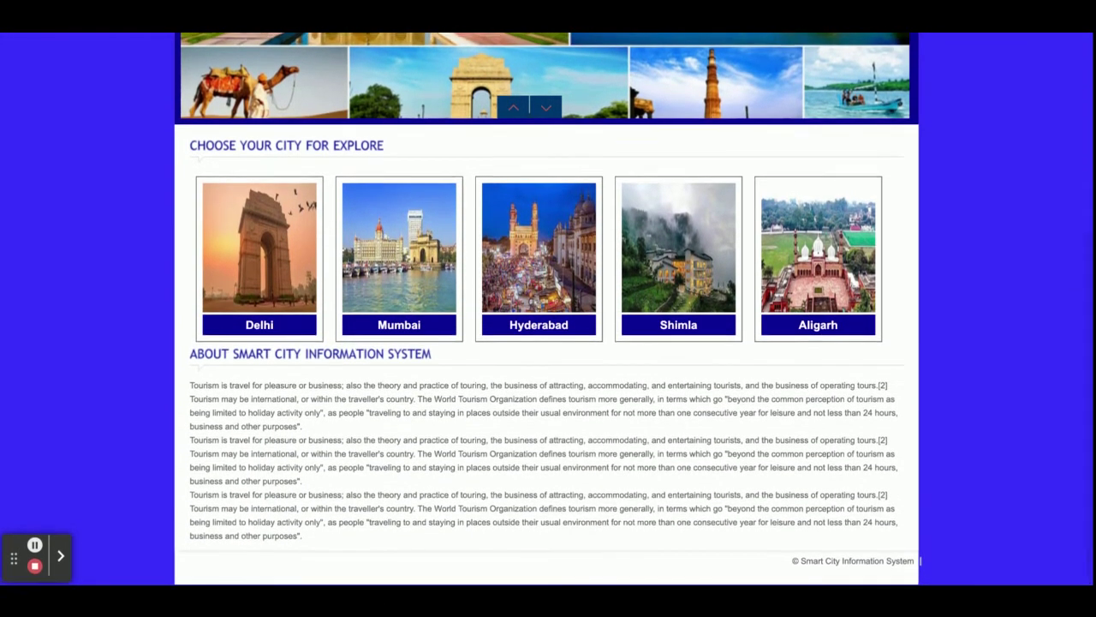
{"action": "scroll", "coordinate": [250, 350], "scroll_direction": "up", "scroll_amount": 5}
{"action": "scroll", "coordinate": [250, 350], "scroll_direction": "down", "scroll_amount": 3}
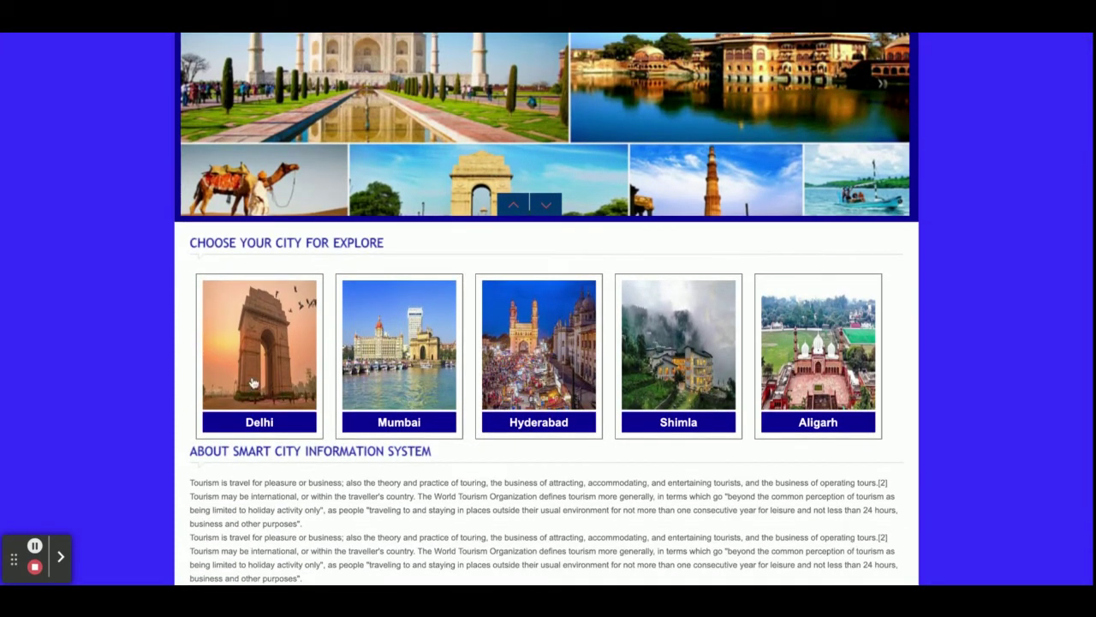
{"action": "left_click", "coordinate": [253, 382]}
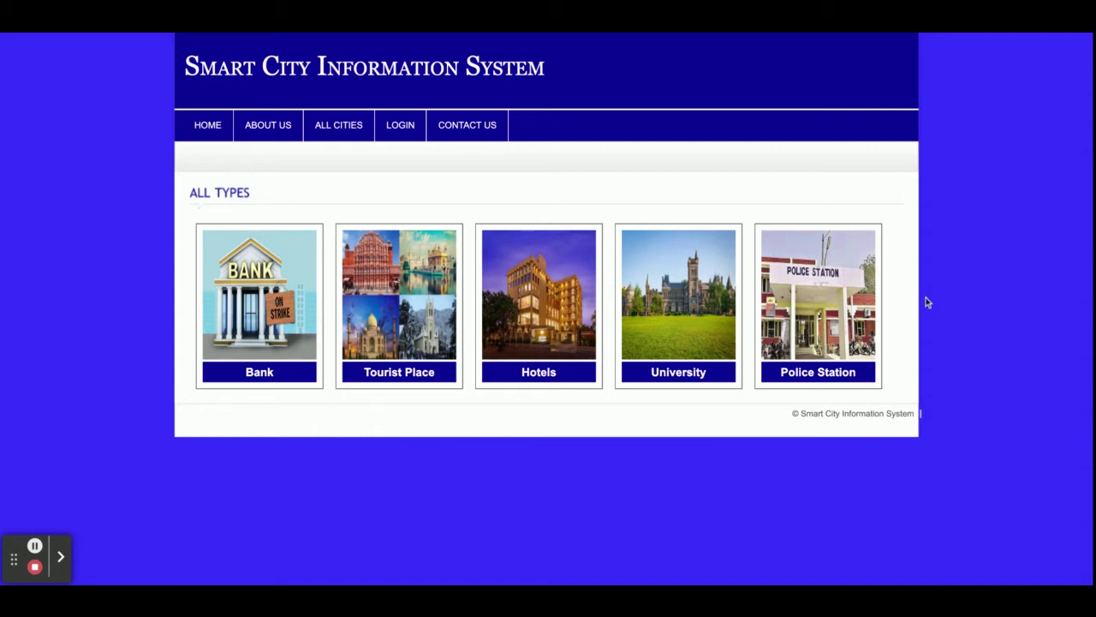
{"action": "left_click", "coordinate": [205, 136]}
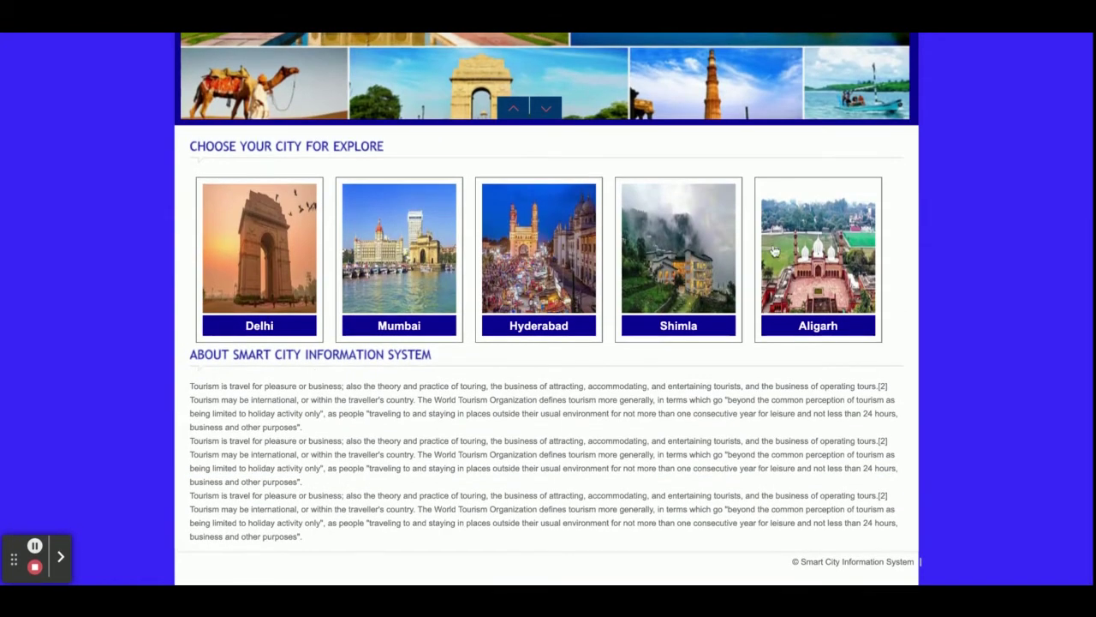
Read the About Us page, then show the All Cities list of five cities
{"action": "scroll", "coordinate": [762, 250], "scroll_direction": "up", "scroll_amount": 2}
{"action": "scroll", "coordinate": [762, 250], "scroll_direction": "up", "scroll_amount": 3}
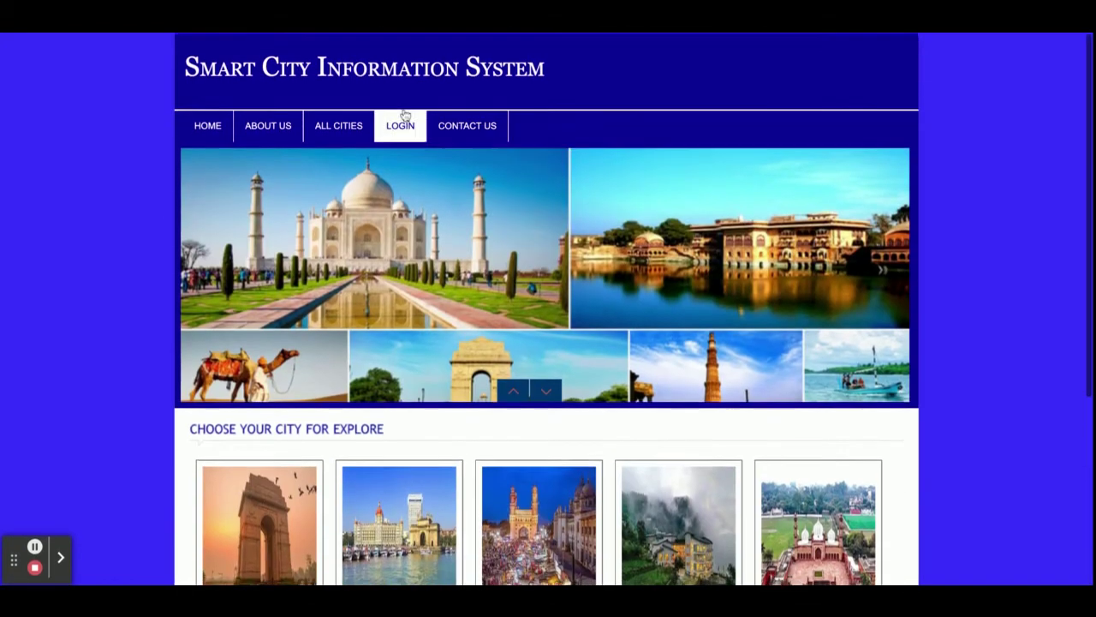
{"action": "left_click", "coordinate": [264, 129]}
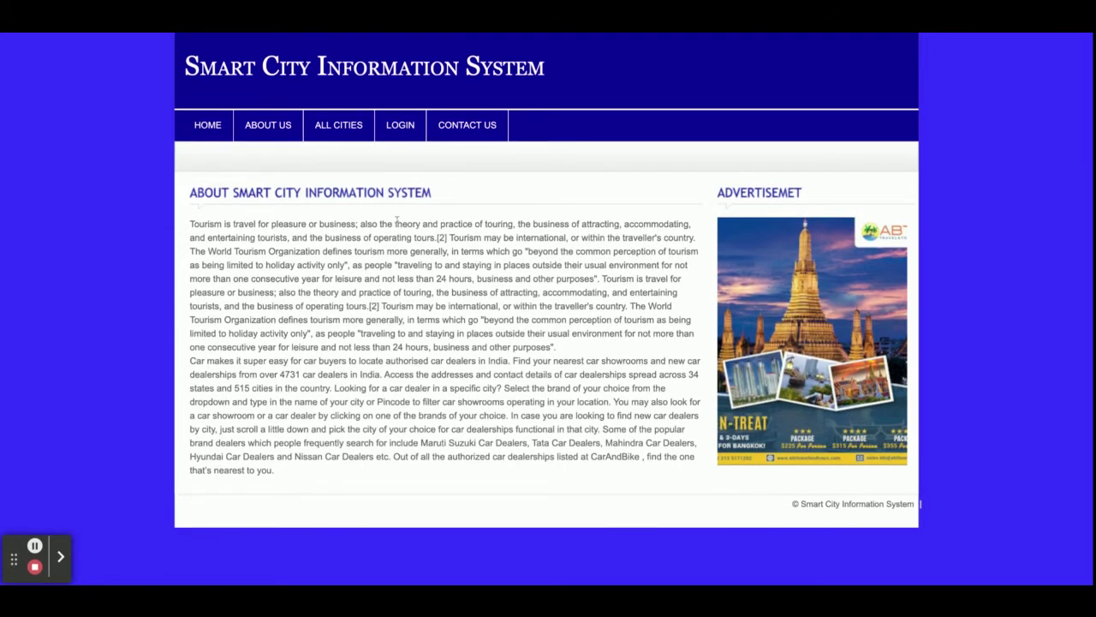
{"action": "left_click", "coordinate": [343, 139]}
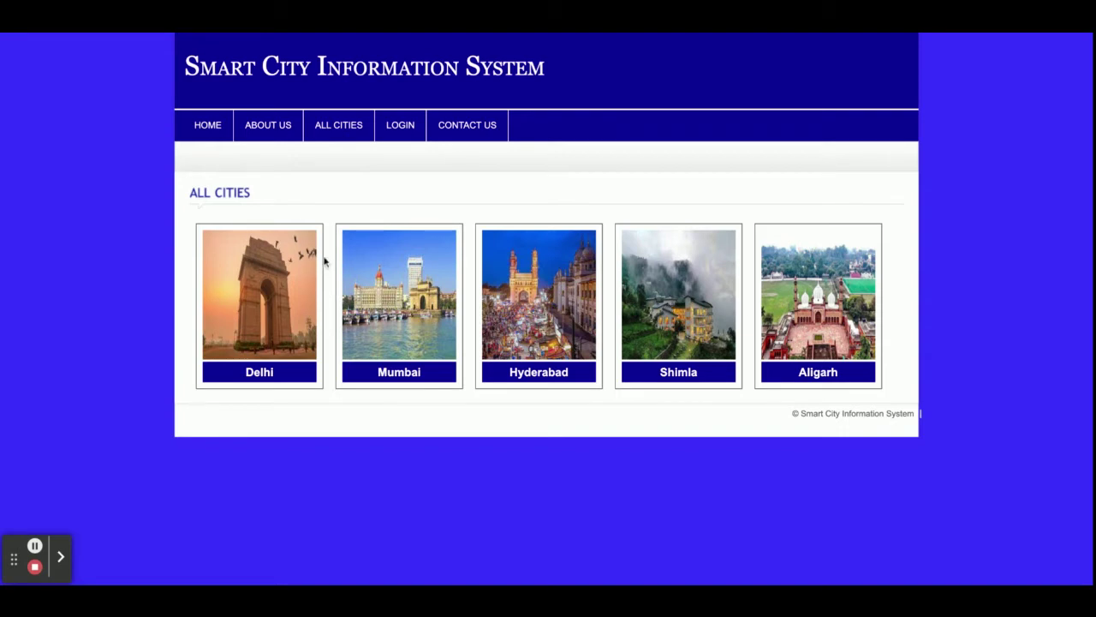
View Delhi's banks and the SBI Bank details, then go back to Delhi's categories
{"action": "left_click", "coordinate": [261, 285]}
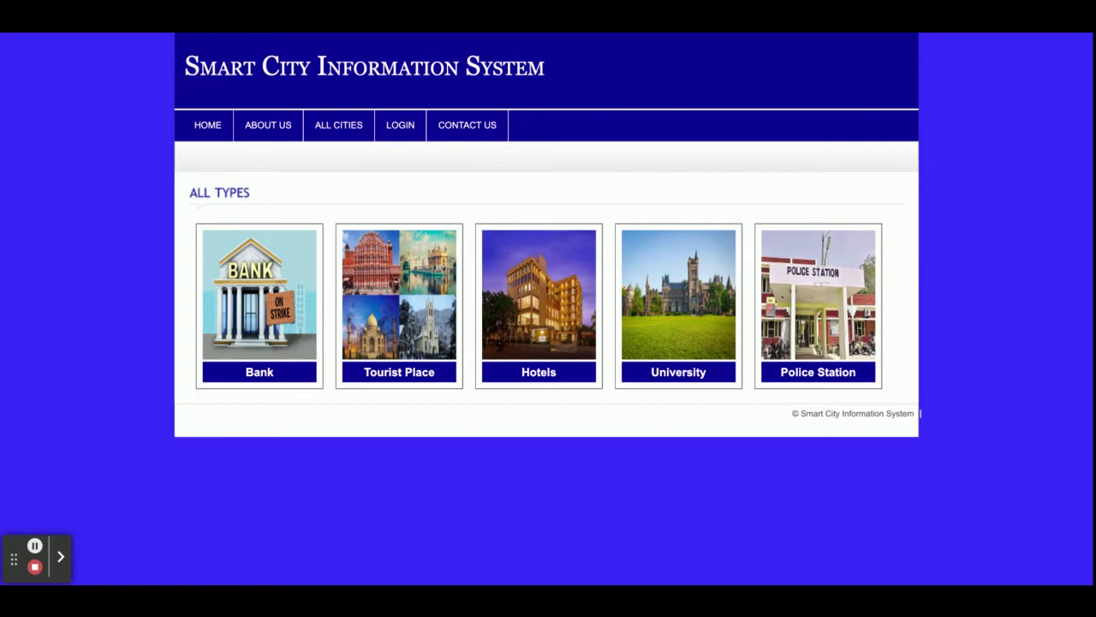
{"action": "left_click", "coordinate": [253, 315]}
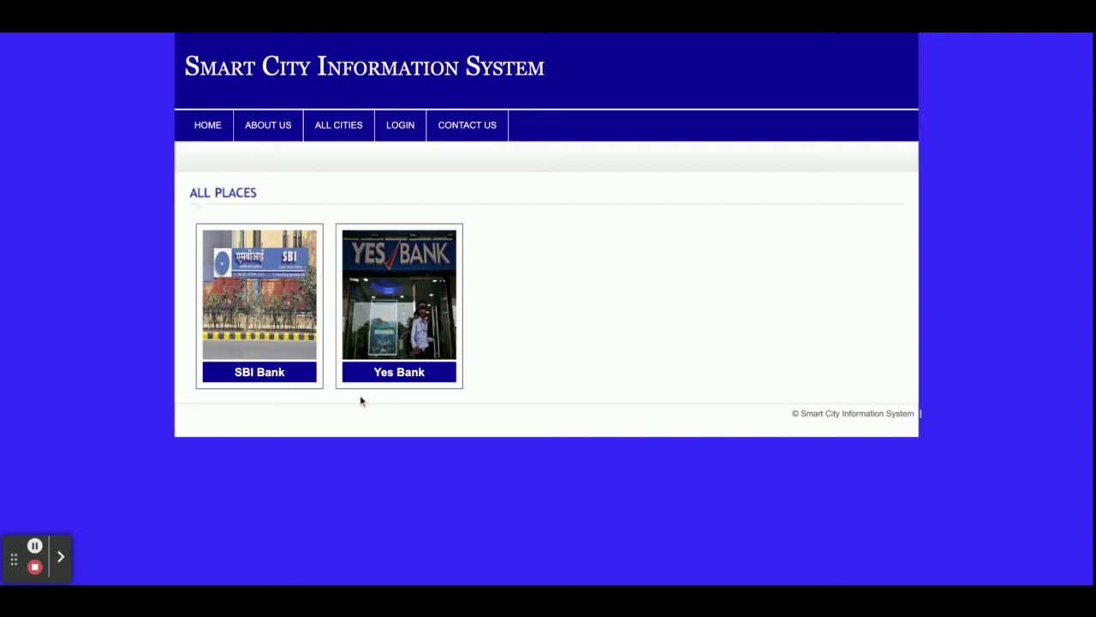
{"action": "left_click", "coordinate": [273, 325]}
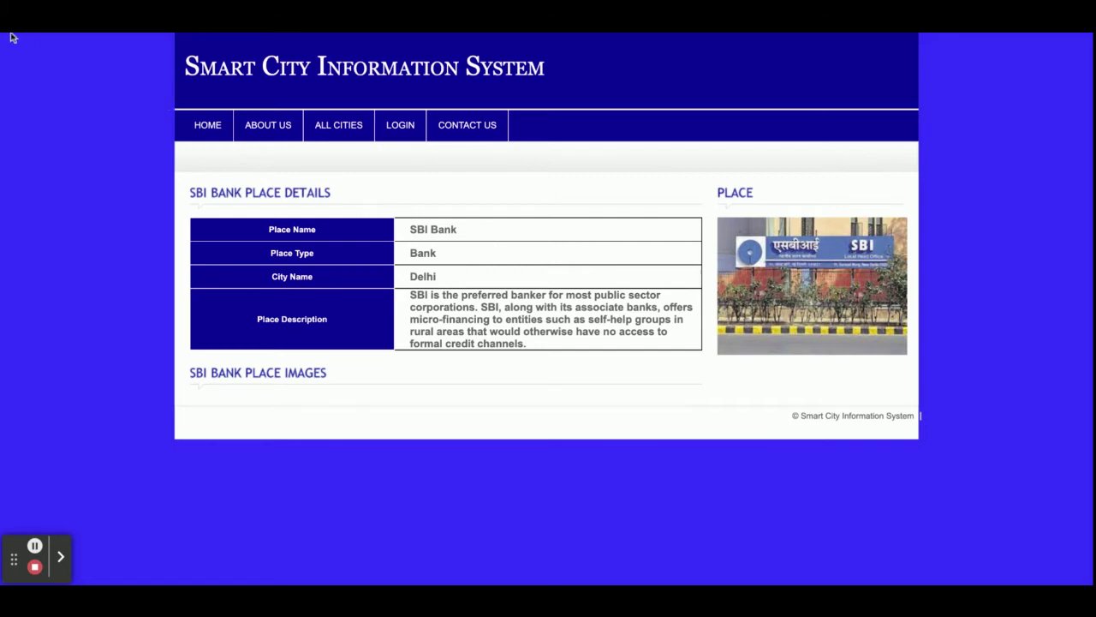
{"action": "key", "text": "alt+Left"}
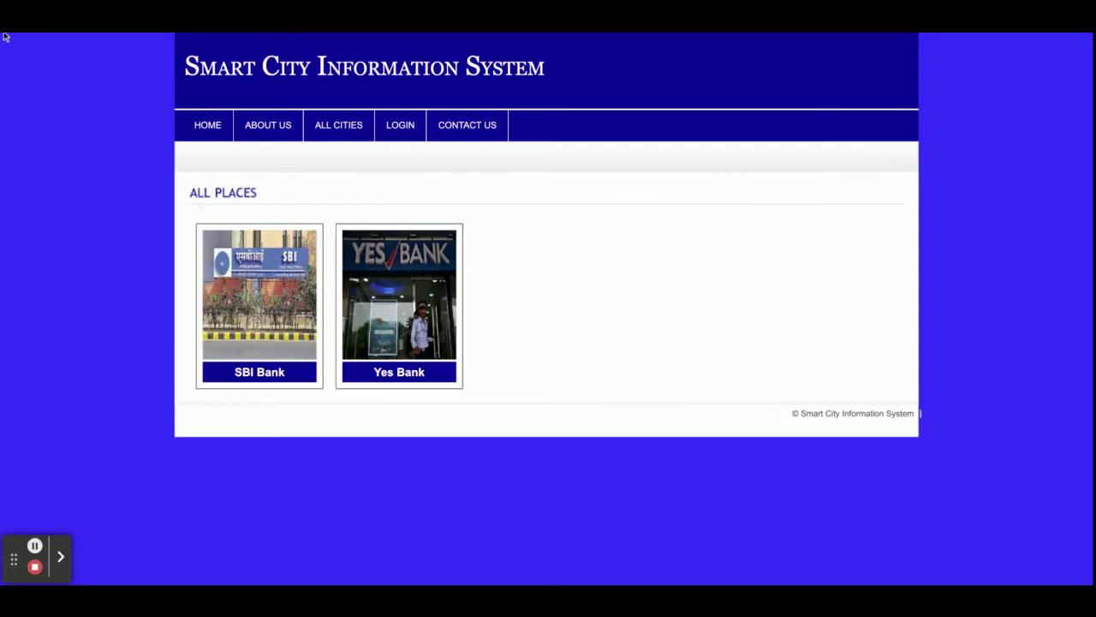
{"action": "key", "text": "alt+Left"}
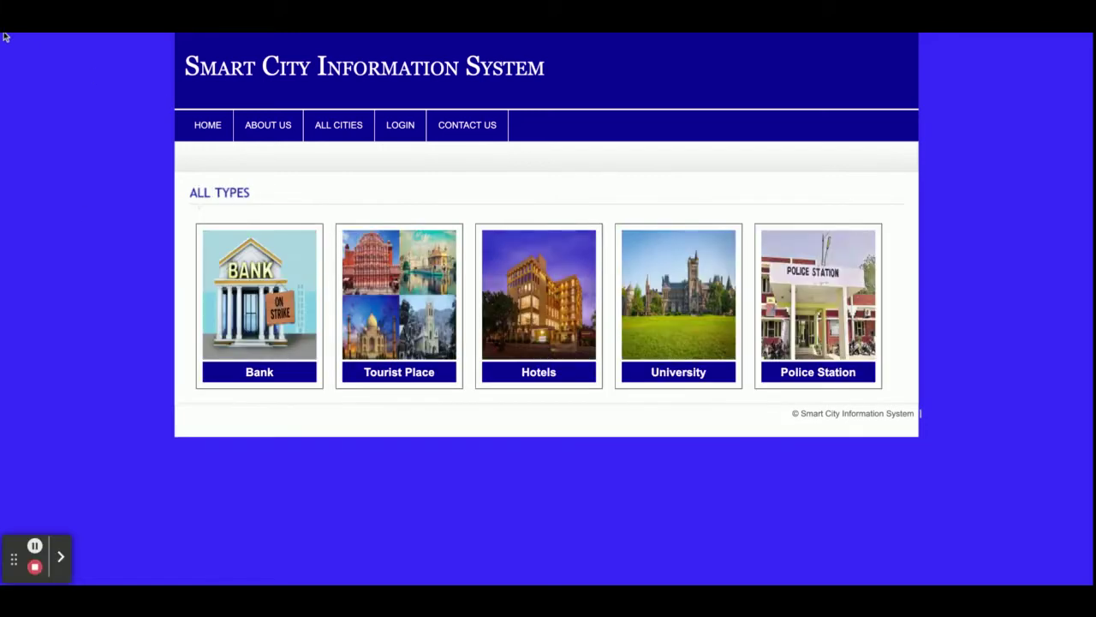
Open Delhi's Tourist Place list and view Red Fort's description and eight-image gallery
{"action": "left_click", "coordinate": [399, 307]}
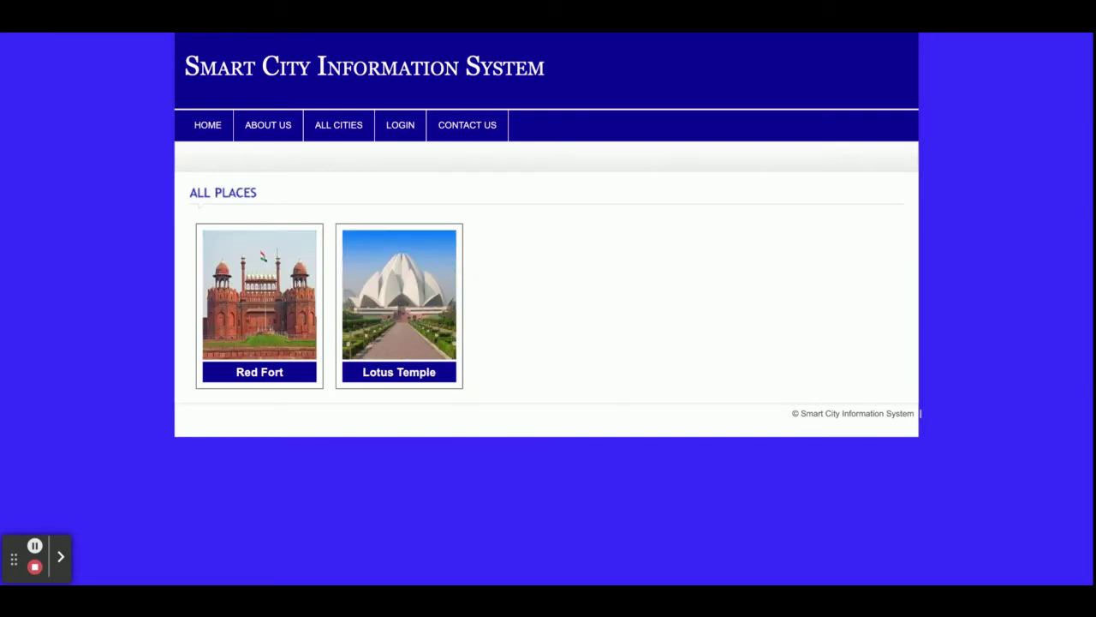
{"action": "left_click", "coordinate": [306, 302]}
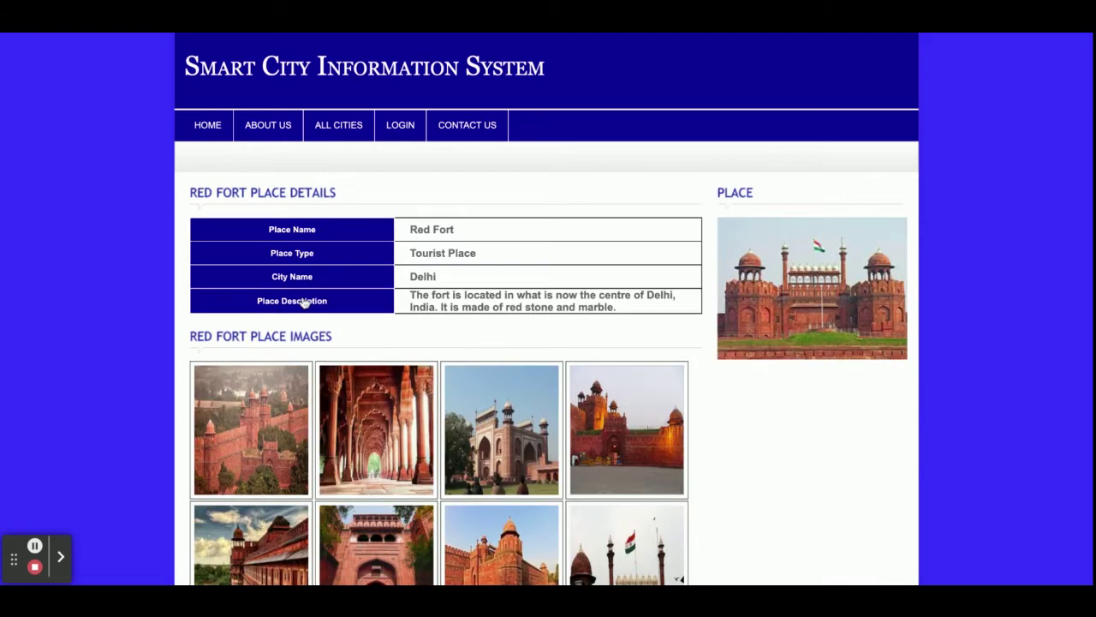
{"action": "scroll", "coordinate": [489, 362], "scroll_direction": "down", "scroll_amount": 2}
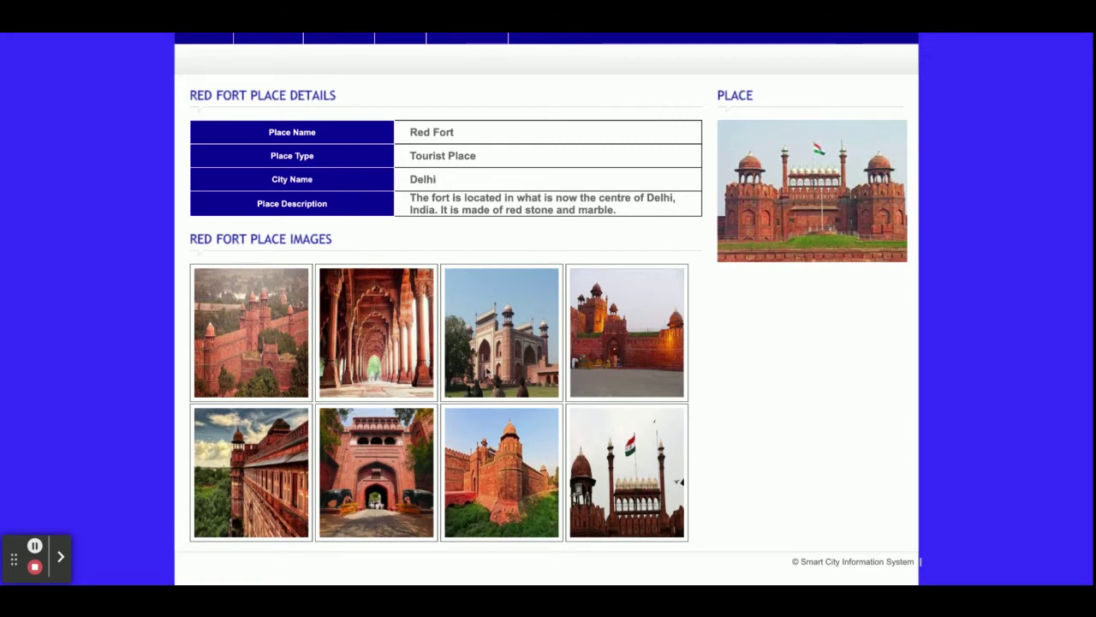
{"action": "scroll", "coordinate": [569, 431], "scroll_direction": "up", "scroll_amount": 2}
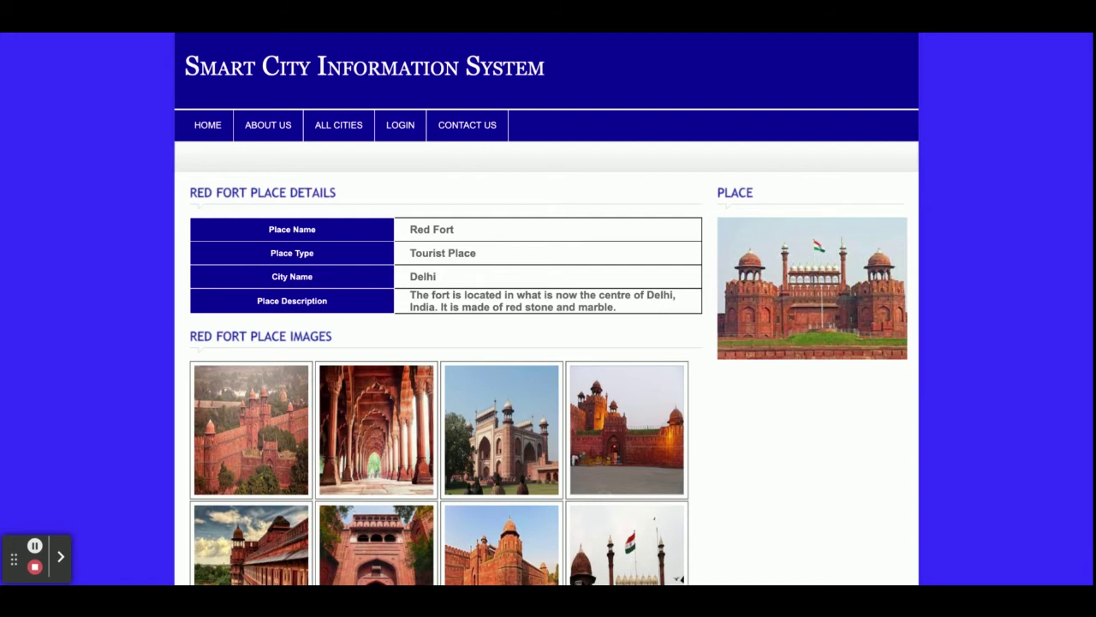
Glance at Contact Us, then sign in as admin with the autofilled credentials
{"action": "left_click", "coordinate": [401, 126]}
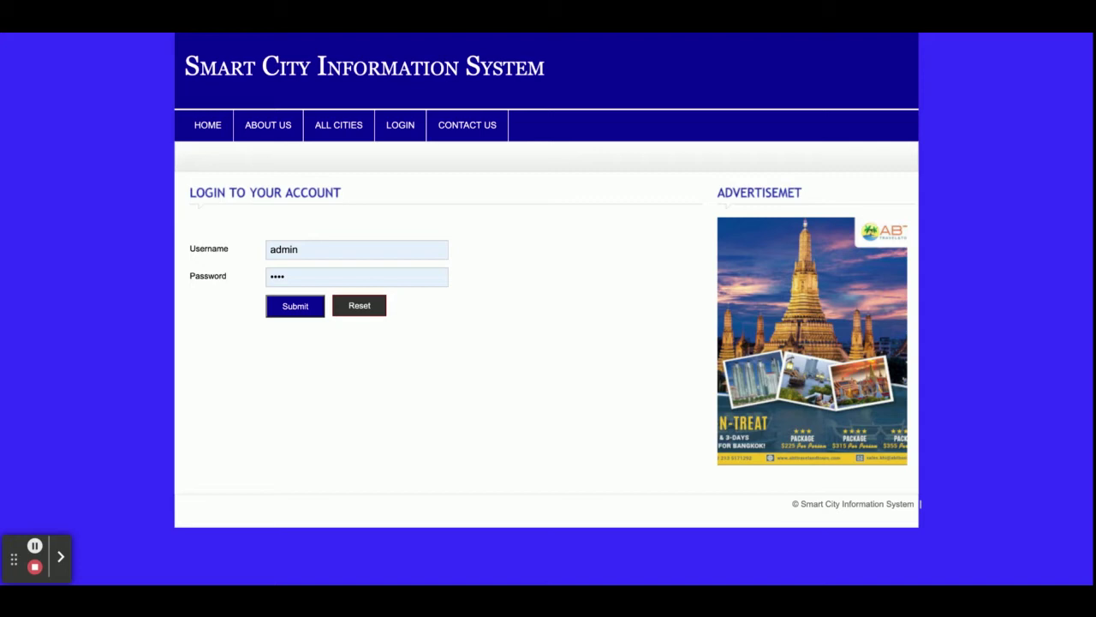
{"action": "left_click", "coordinate": [471, 136]}
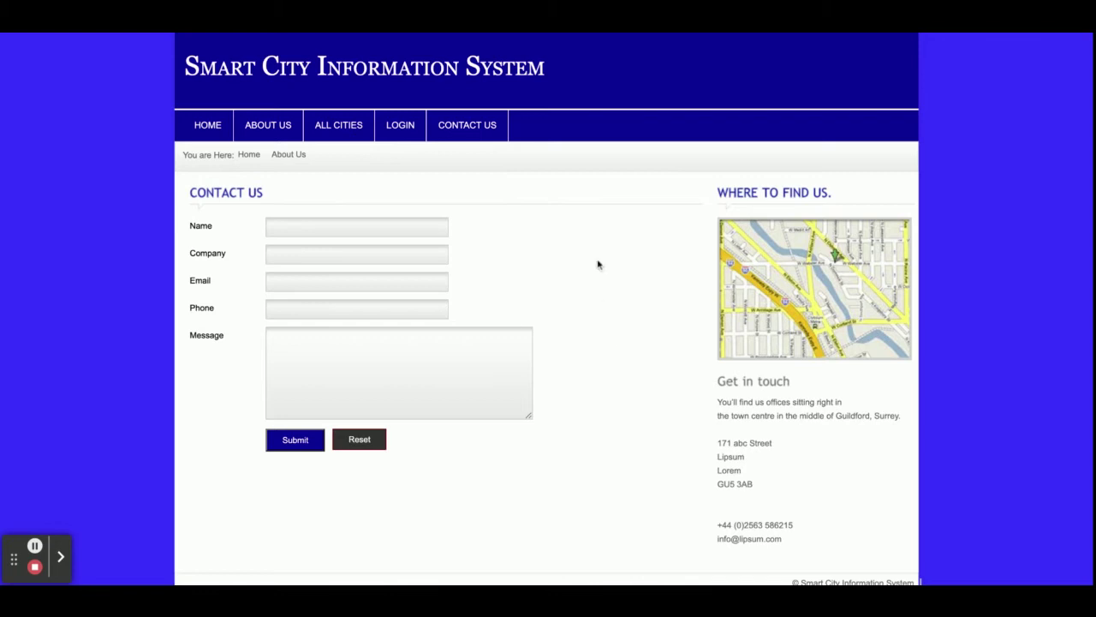
{"action": "left_click", "coordinate": [384, 131]}
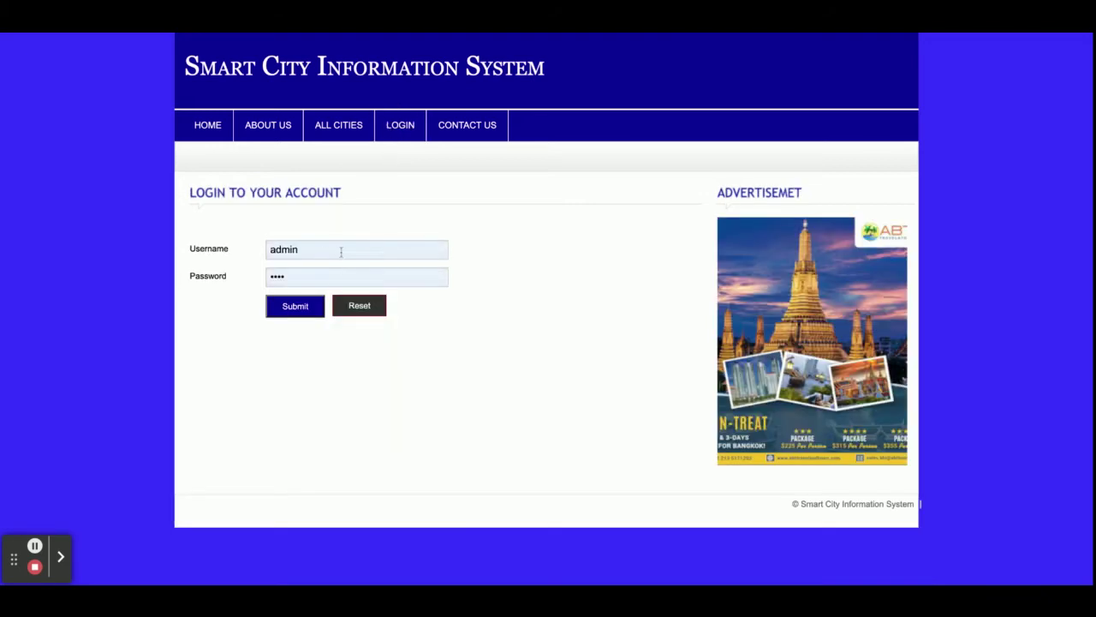
{"action": "left_click", "coordinate": [294, 307]}
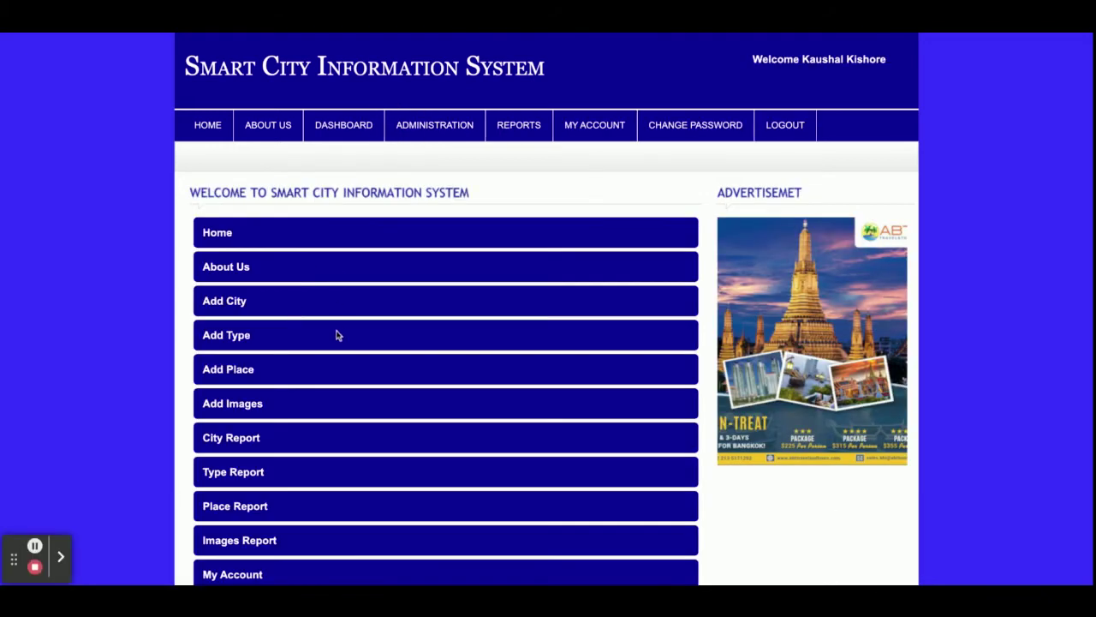
Scroll the welcome page, then revisit the Home and About Us pages
{"action": "scroll", "coordinate": [337, 335], "scroll_direction": "down", "scroll_amount": 3}
{"action": "scroll", "coordinate": [342, 325], "scroll_direction": "up", "scroll_amount": 3}
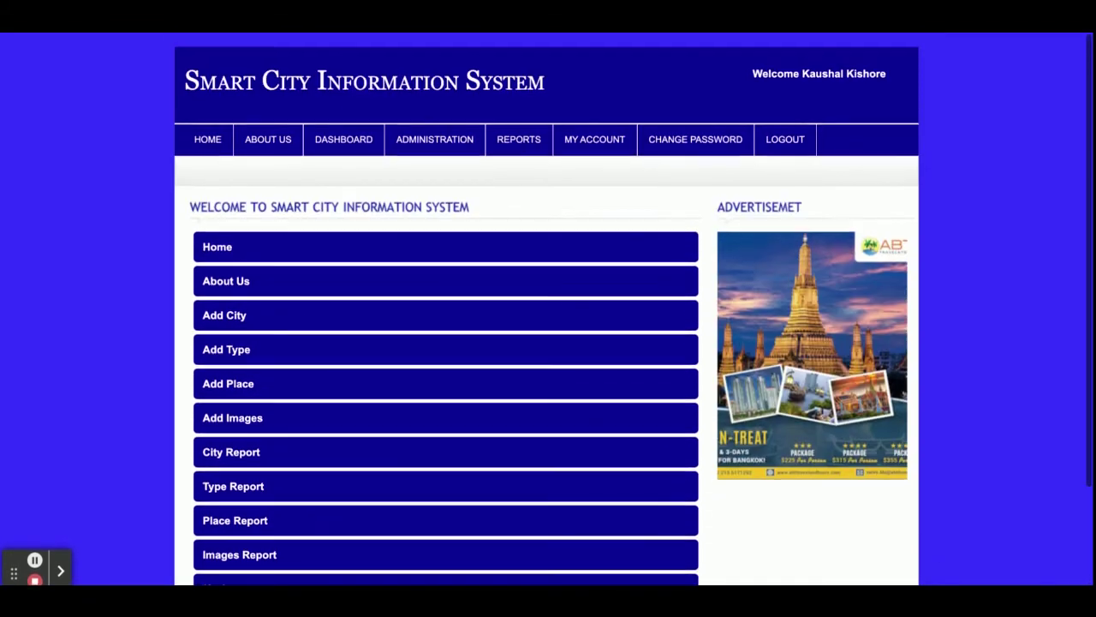
{"action": "scroll", "coordinate": [384, 281], "scroll_direction": "down", "scroll_amount": 3}
{"action": "scroll", "coordinate": [384, 282], "scroll_direction": "up", "scroll_amount": 3}
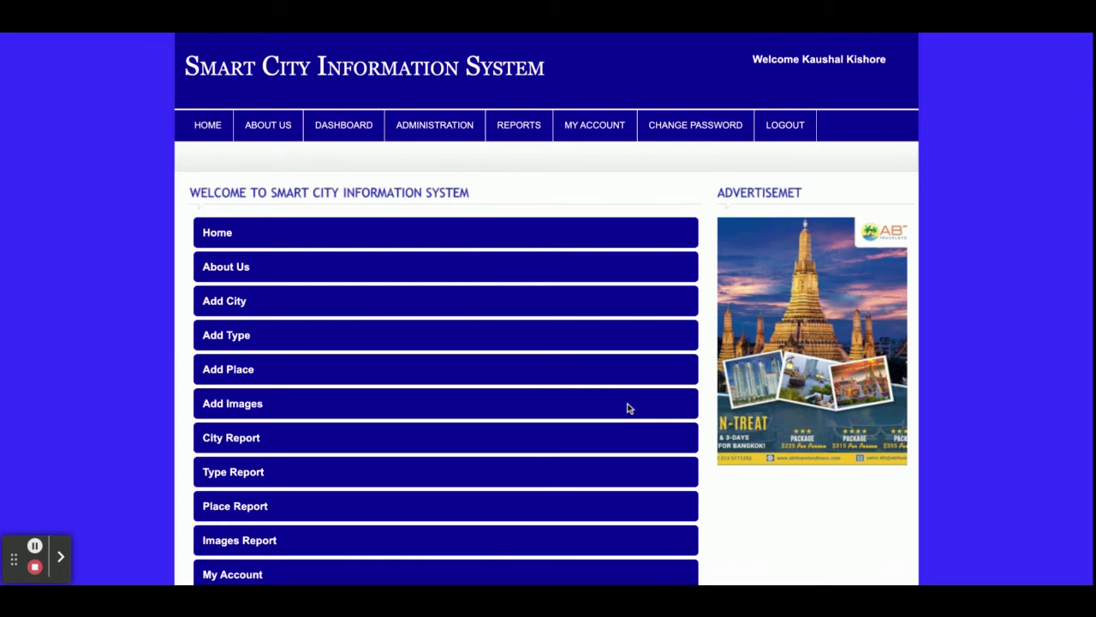
{"action": "left_click", "coordinate": [204, 130]}
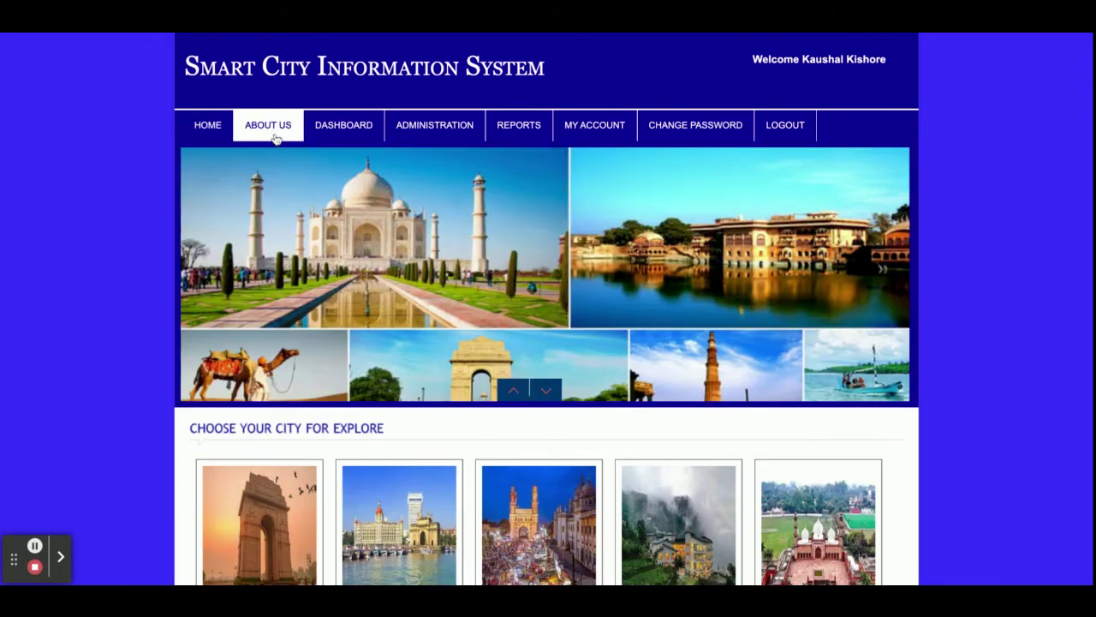
{"action": "left_click", "coordinate": [276, 137]}
Open the admin dashboard and then the blank Add City form
{"action": "left_click", "coordinate": [341, 140]}
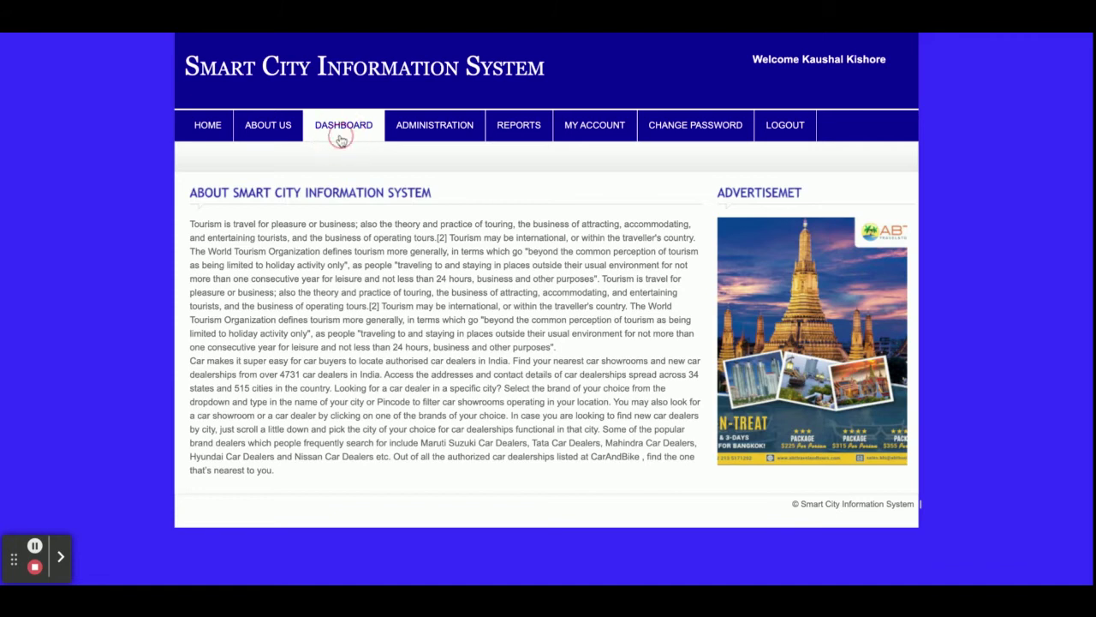
{"action": "mouse_move", "coordinate": [428, 129]}
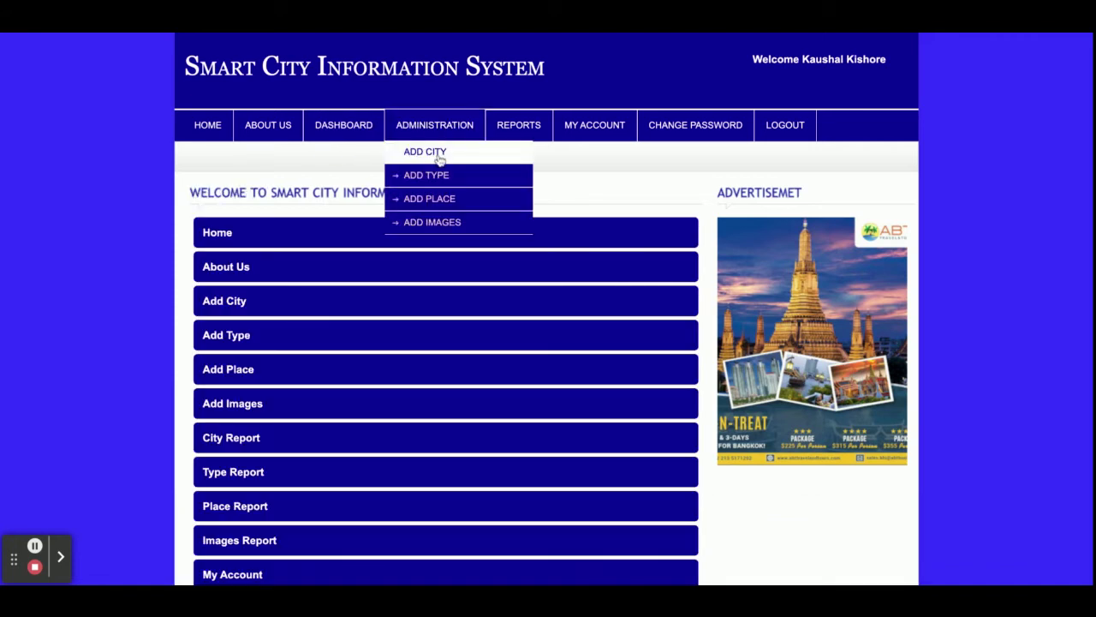
{"action": "left_click", "coordinate": [439, 160]}
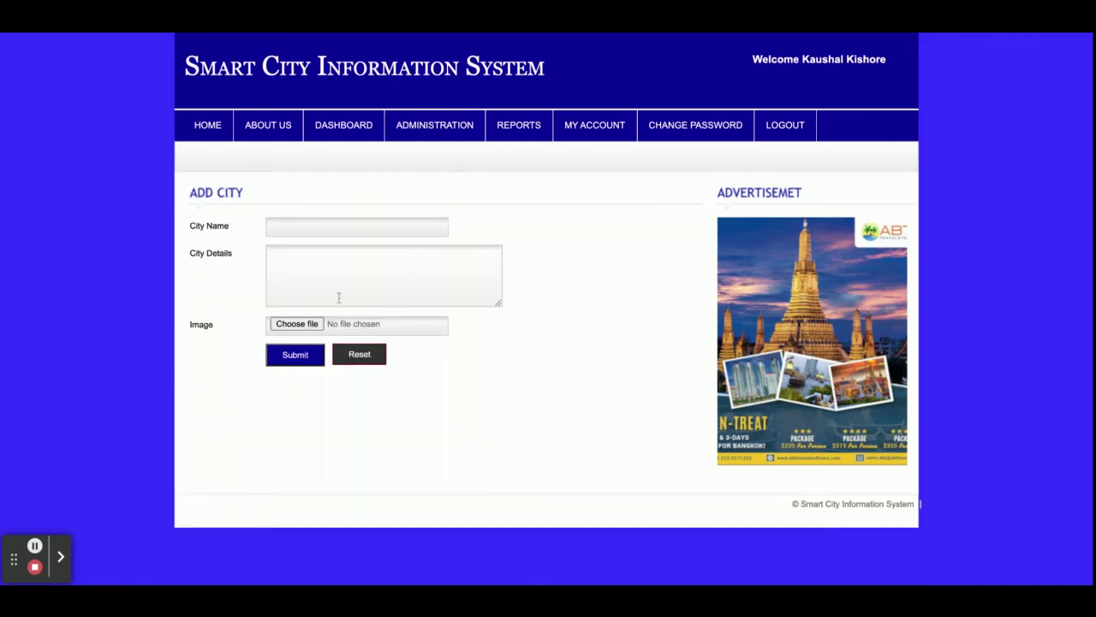
View the Add Type form, then fill Add Place with city Delhi and type Tourist Place
{"action": "mouse_move", "coordinate": [431, 134]}
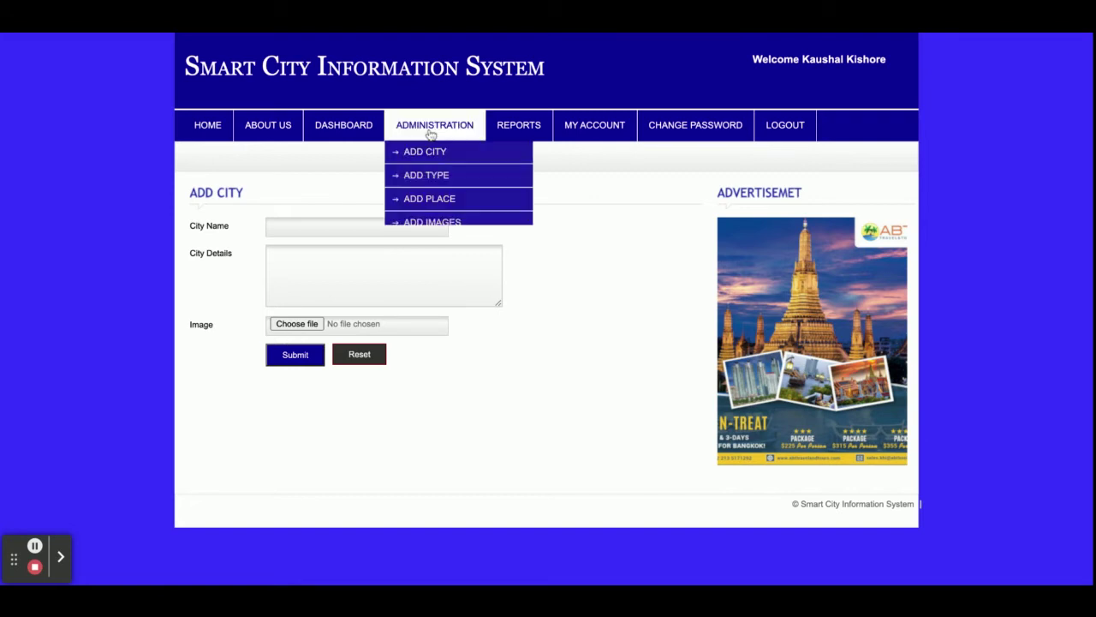
{"action": "left_click", "coordinate": [429, 175]}
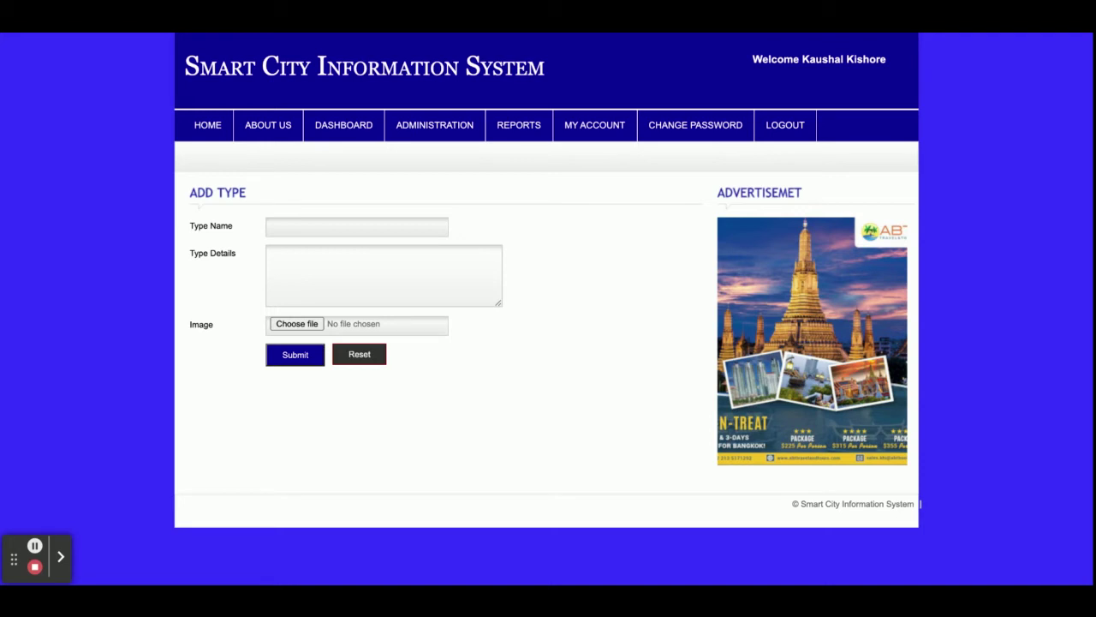
{"action": "mouse_move", "coordinate": [406, 122]}
{"action": "left_click", "coordinate": [429, 201]}
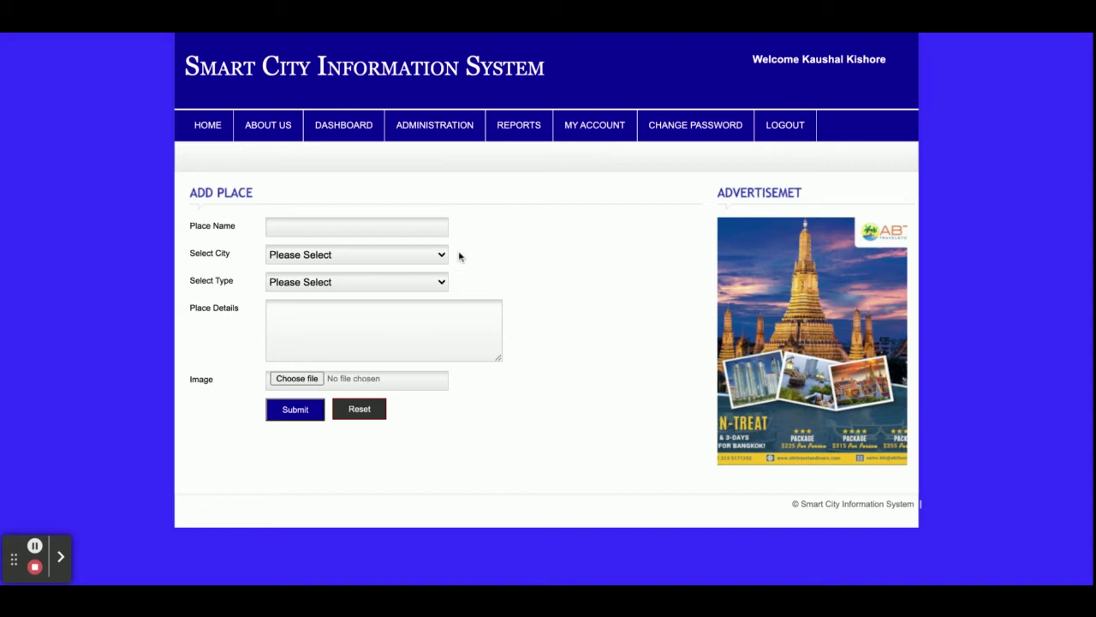
{"action": "left_click", "coordinate": [288, 259]}
{"action": "left_click", "coordinate": [298, 284]}
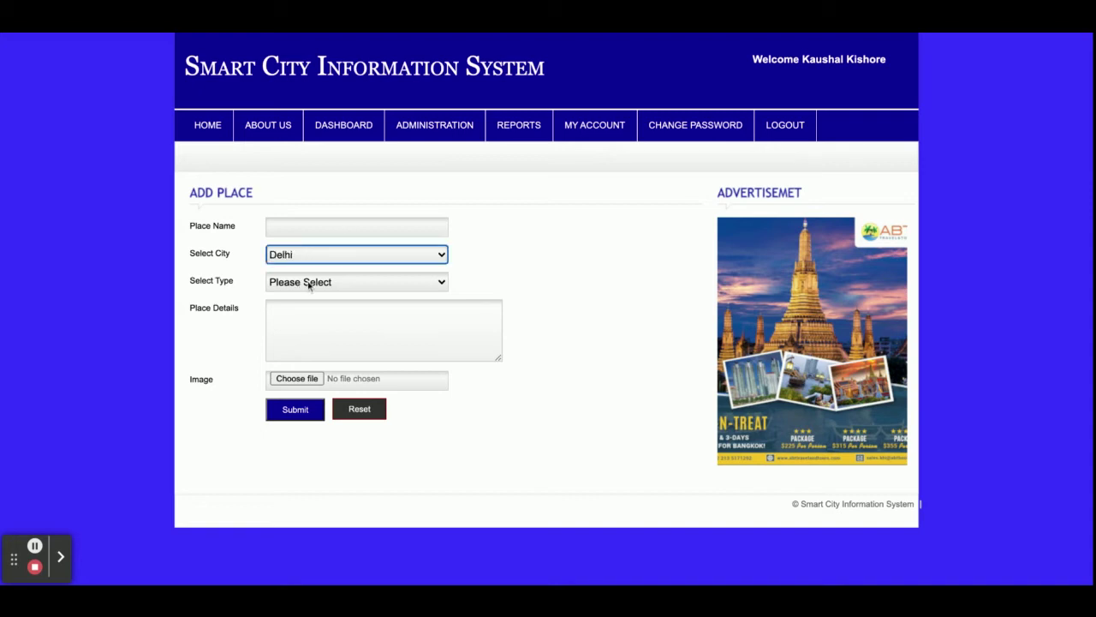
{"action": "left_click", "coordinate": [315, 283]}
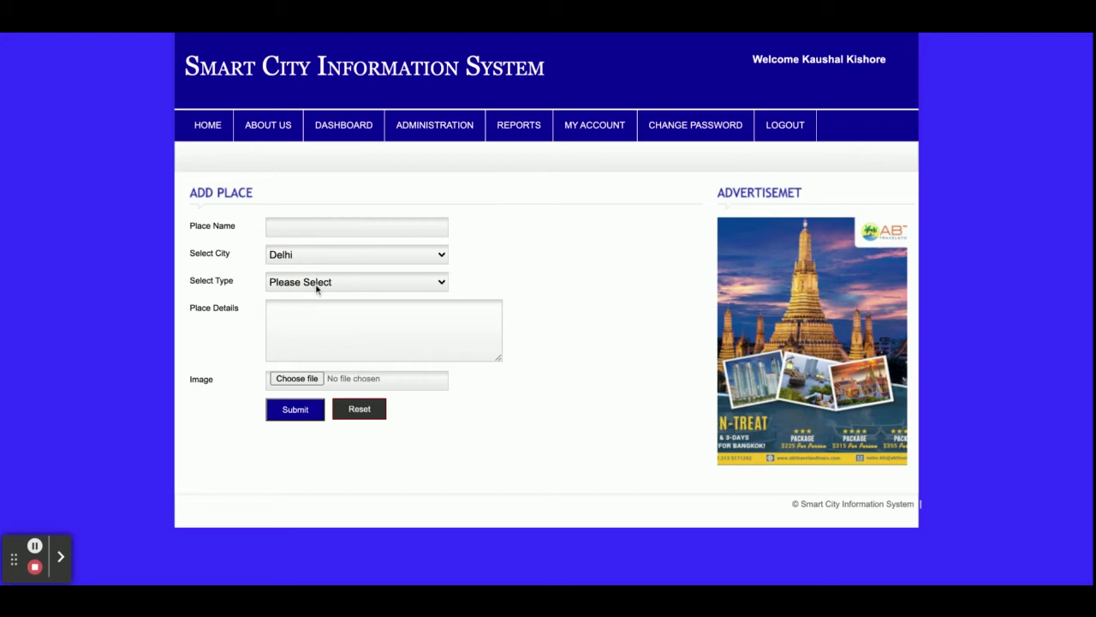
{"action": "left_click", "coordinate": [316, 289]}
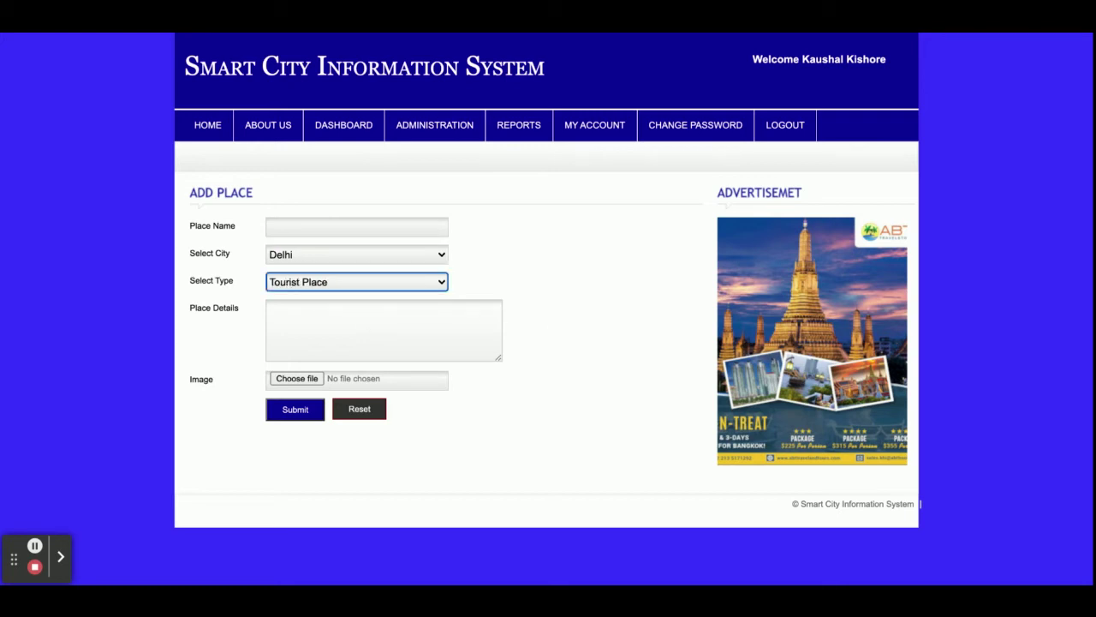
Try Add Images with places Lotus Temple then Yes Bank, then reload a blank form
{"action": "mouse_move", "coordinate": [434, 129]}
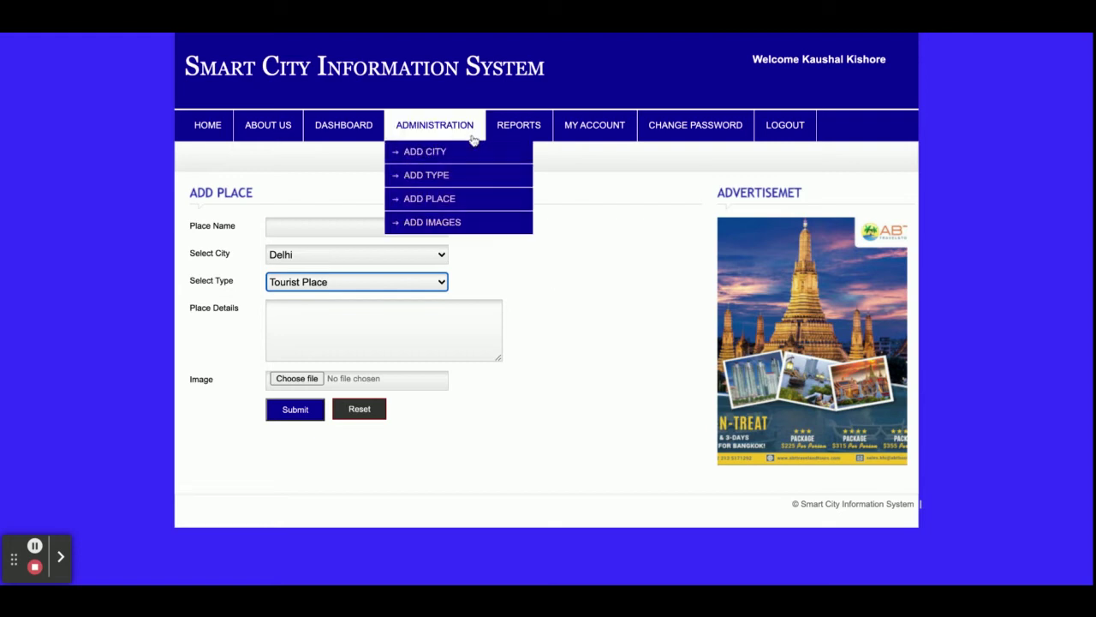
{"action": "left_click", "coordinate": [460, 223]}
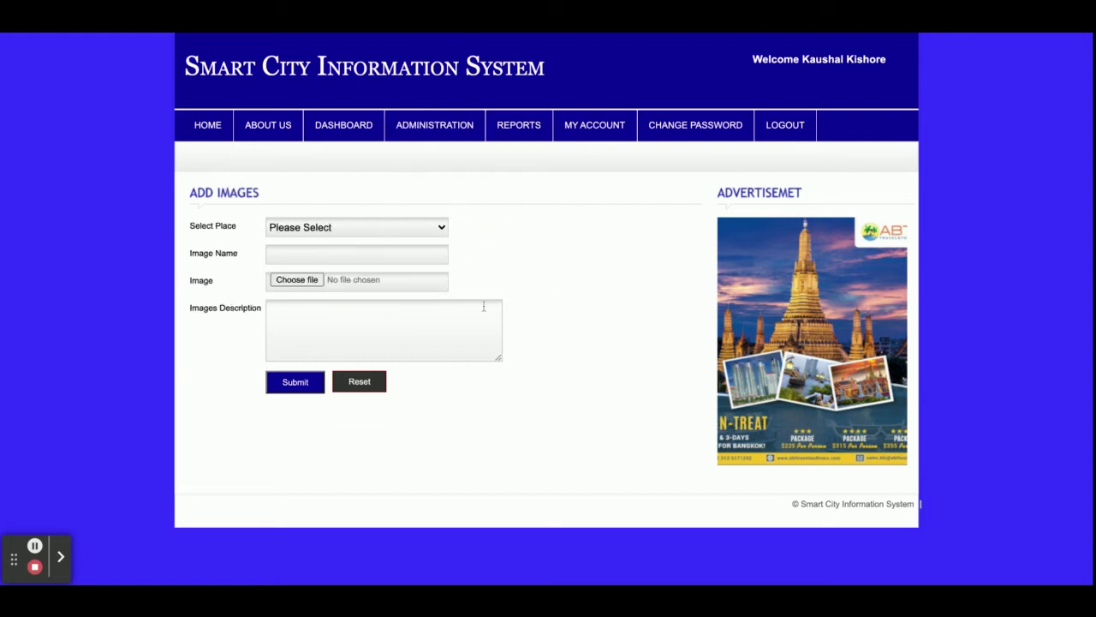
{"action": "left_click", "coordinate": [326, 227]}
{"action": "left_click", "coordinate": [433, 284]}
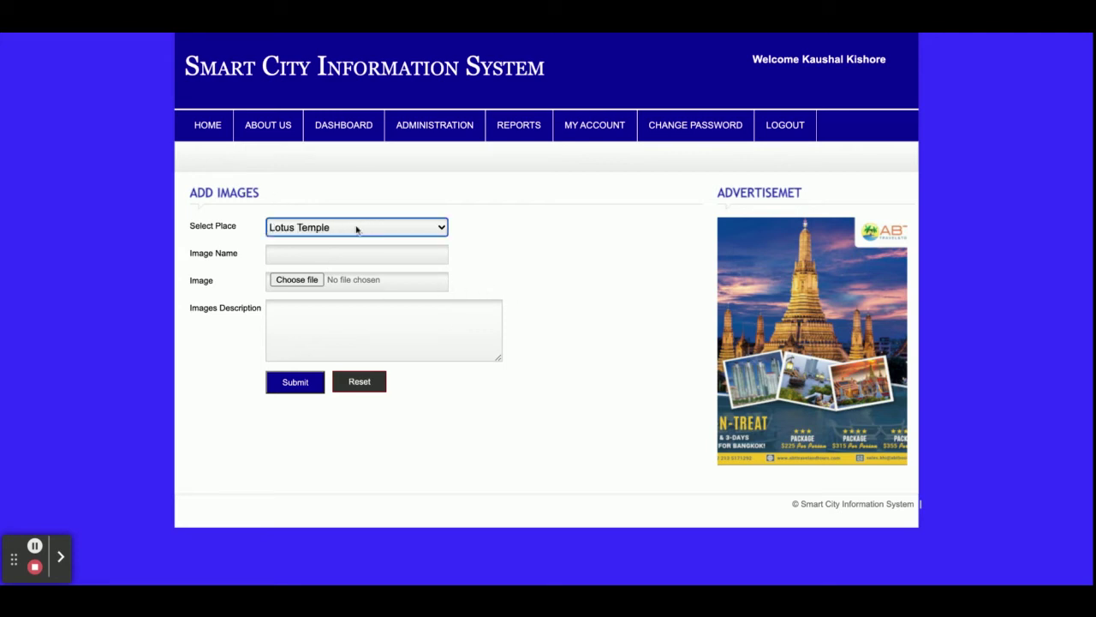
{"action": "left_click", "coordinate": [309, 265]}
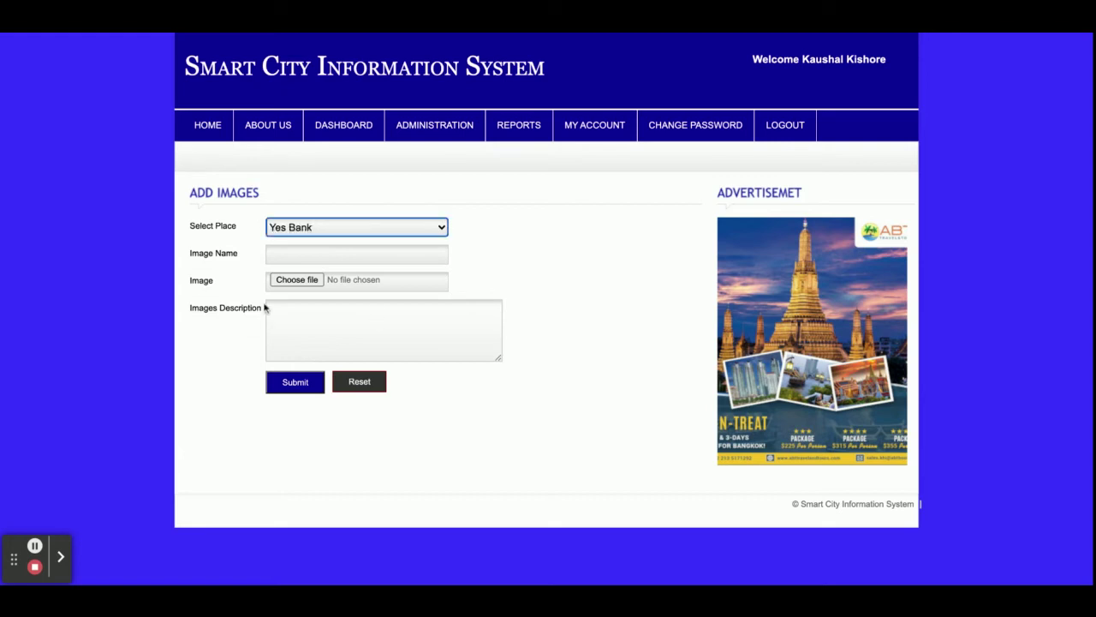
{"action": "left_click", "coordinate": [311, 254]}
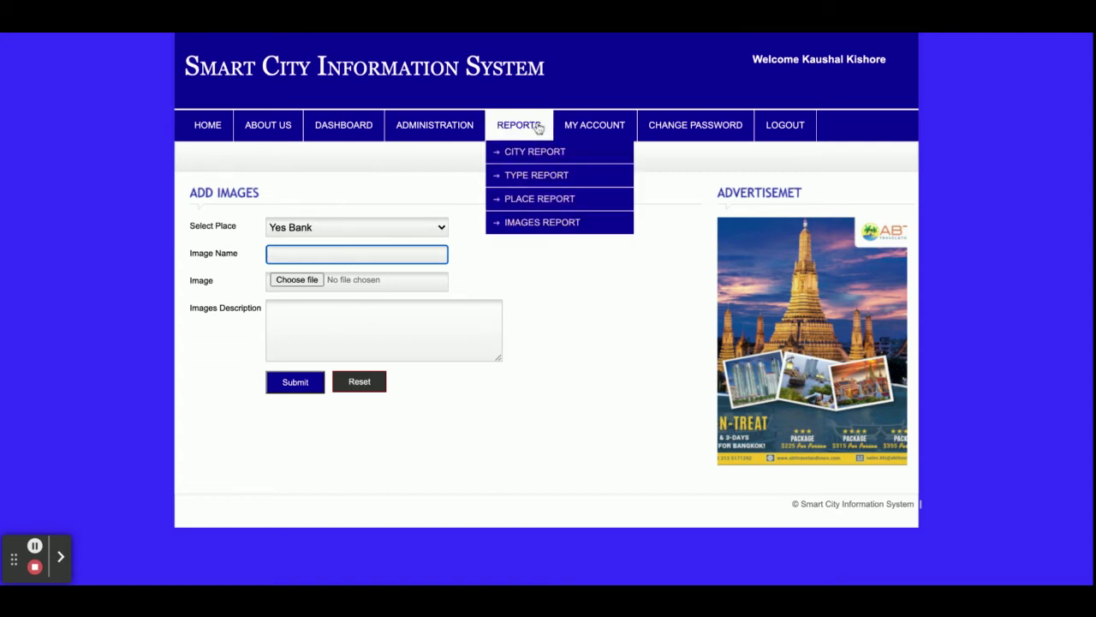
{"action": "mouse_move", "coordinate": [439, 127]}
{"action": "left_click", "coordinate": [446, 225]}
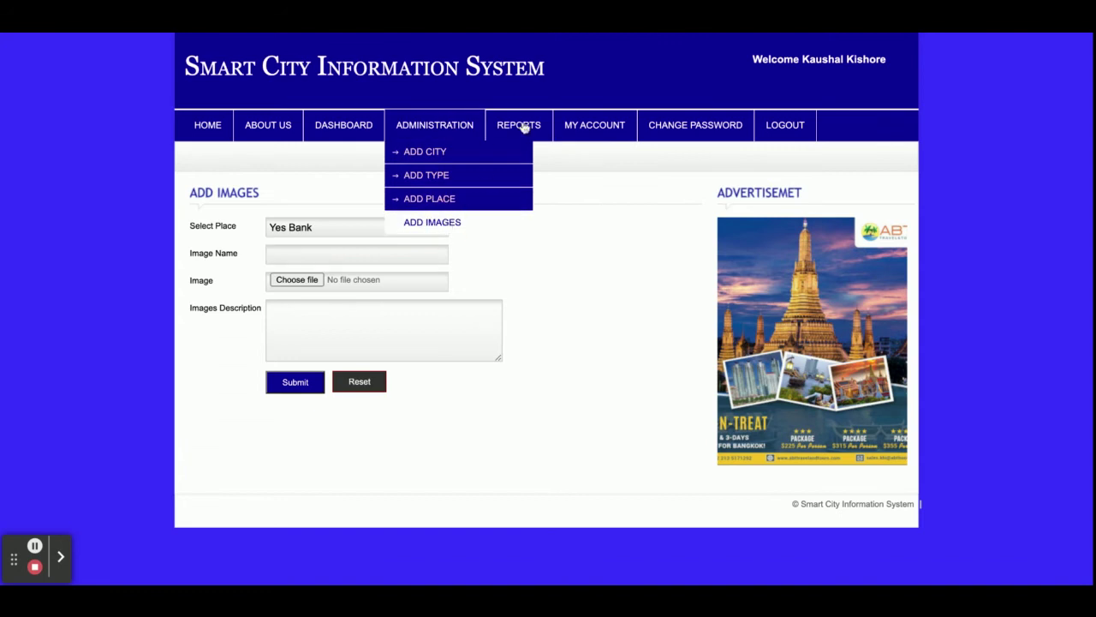
Open the City Report and try searching 'del', then clear the search
{"action": "mouse_move", "coordinate": [522, 130]}
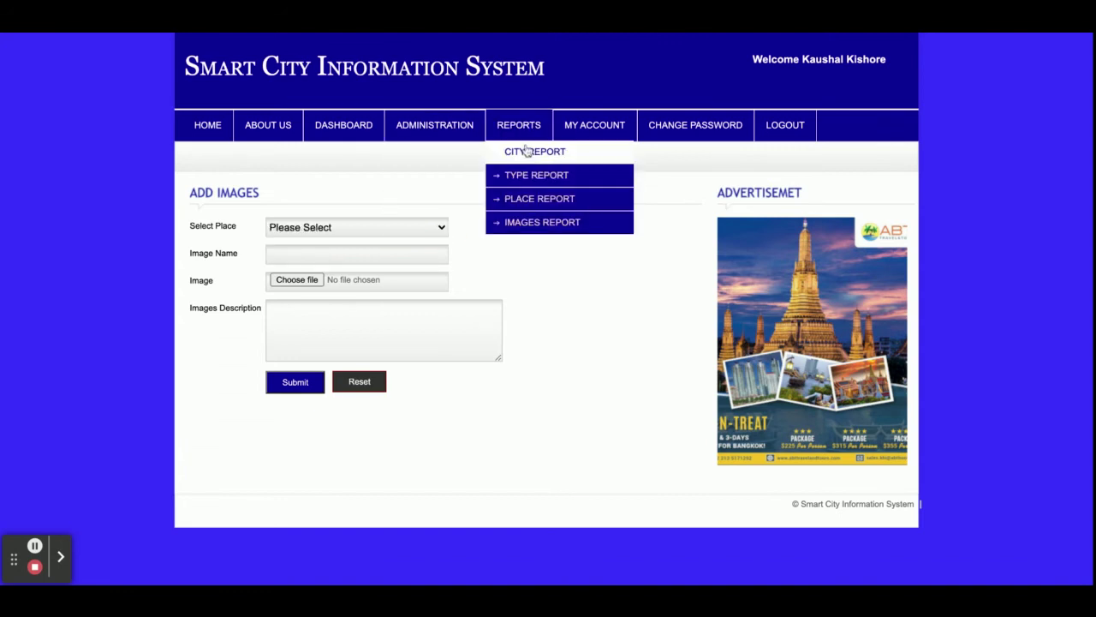
{"action": "left_click", "coordinate": [521, 151]}
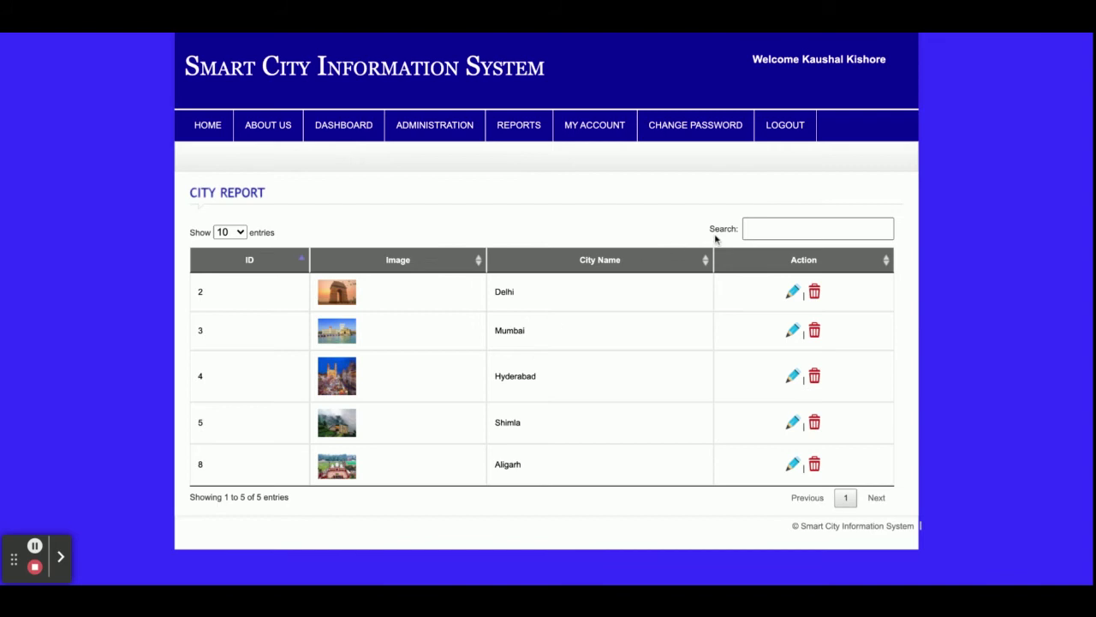
{"action": "left_click", "coordinate": [765, 229]}
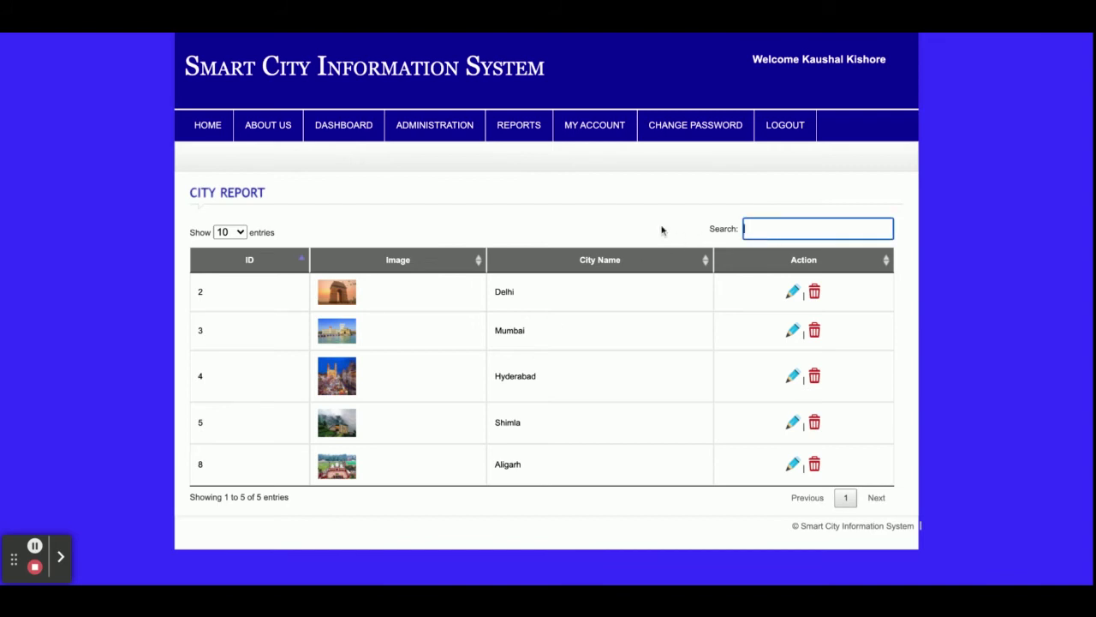
{"action": "type", "text": "del"}
{"action": "key", "text": "BackSpace"}
{"action": "key", "text": "BackSpace"}
{"action": "key", "text": "BackSpace"}
Re-save Delhi's city details and delete the Shimla entry
{"action": "left_click", "coordinate": [792, 292]}
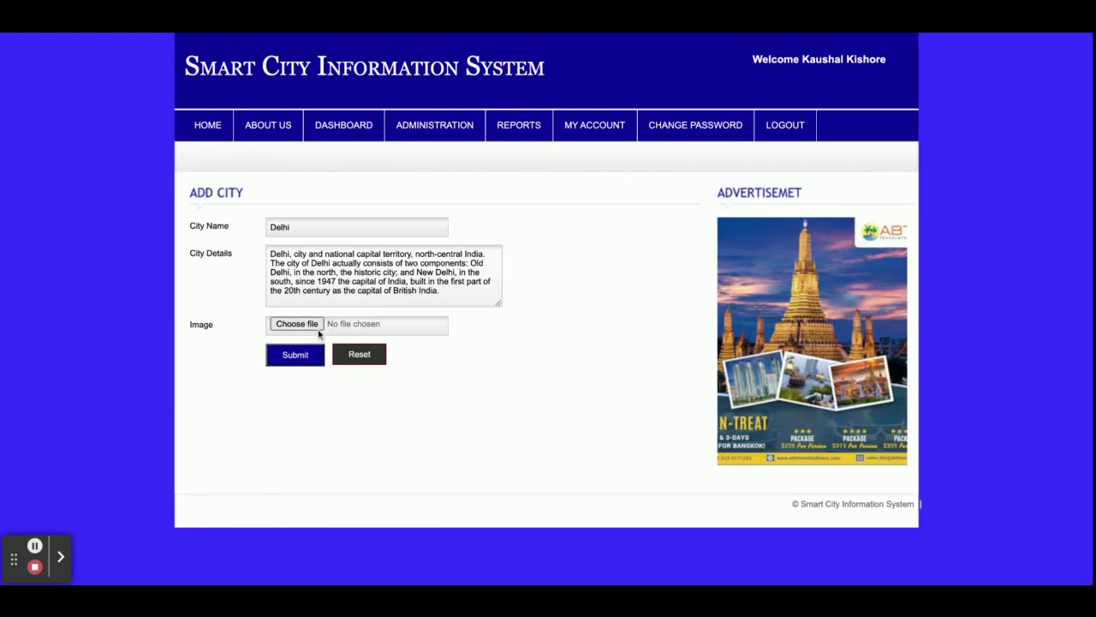
{"action": "left_click", "coordinate": [295, 354]}
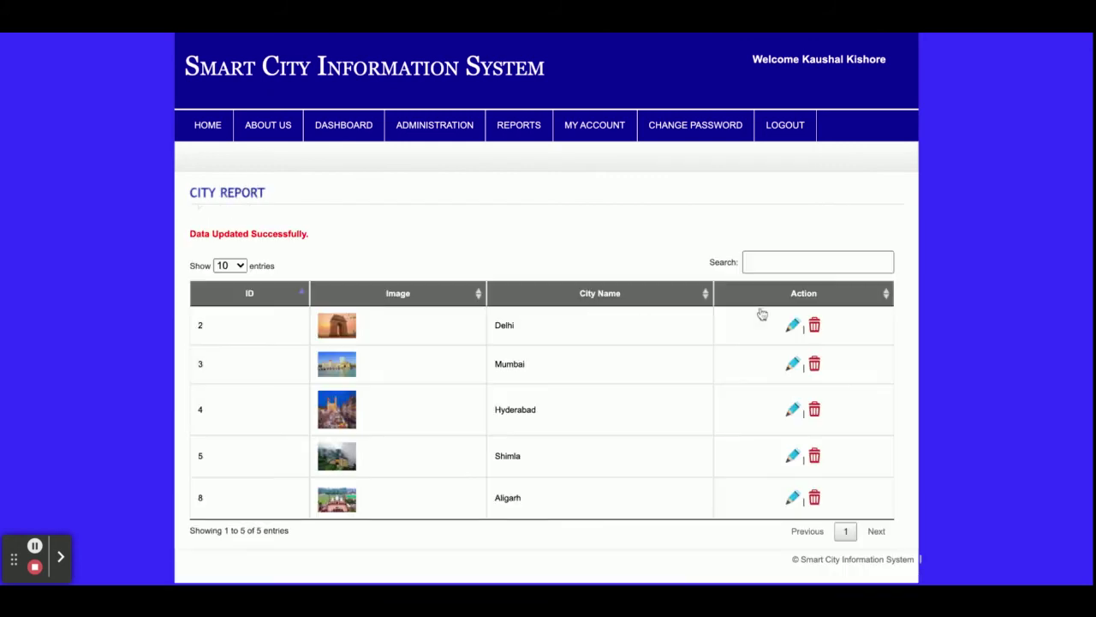
{"action": "left_click", "coordinate": [815, 457]}
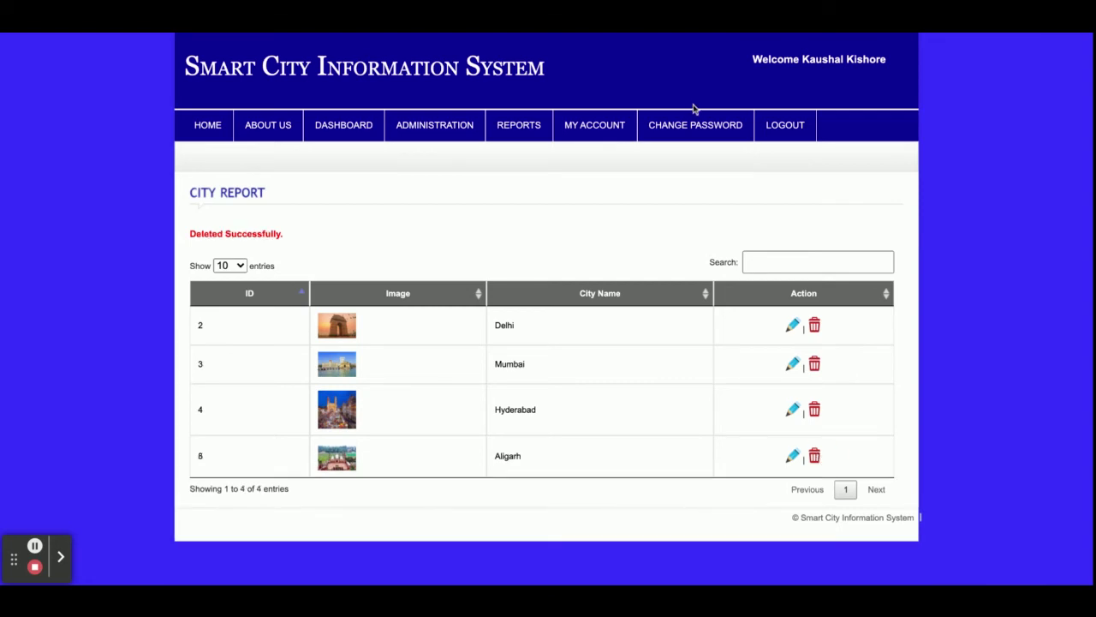
Review the Type Report of five place types, then open the Place Report
{"action": "mouse_move", "coordinate": [513, 135]}
{"action": "left_click", "coordinate": [525, 176]}
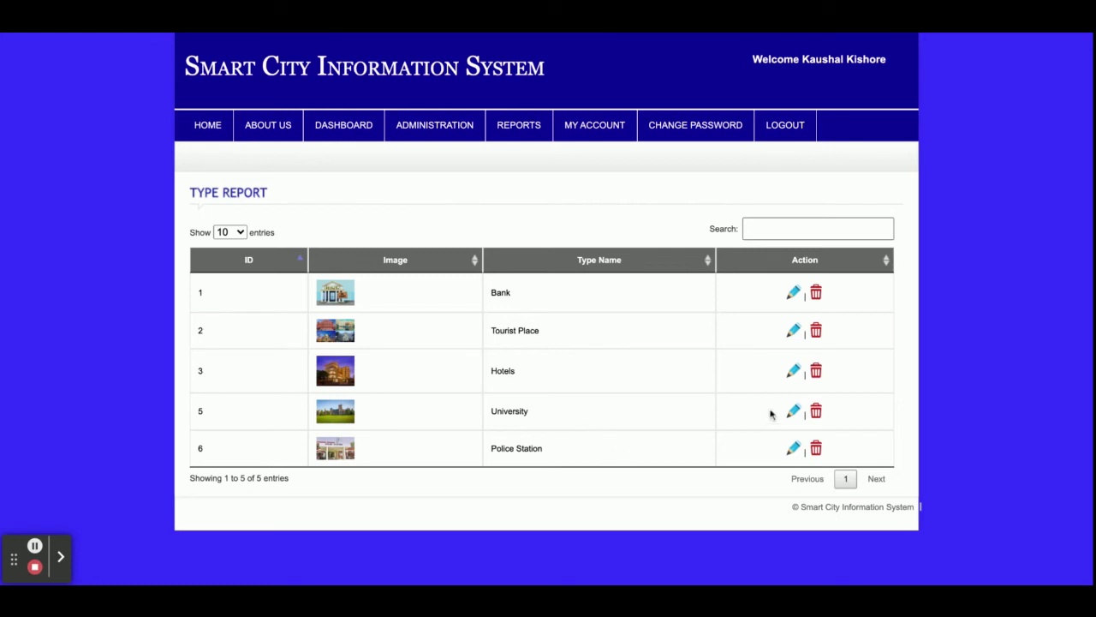
{"action": "mouse_move", "coordinate": [518, 123]}
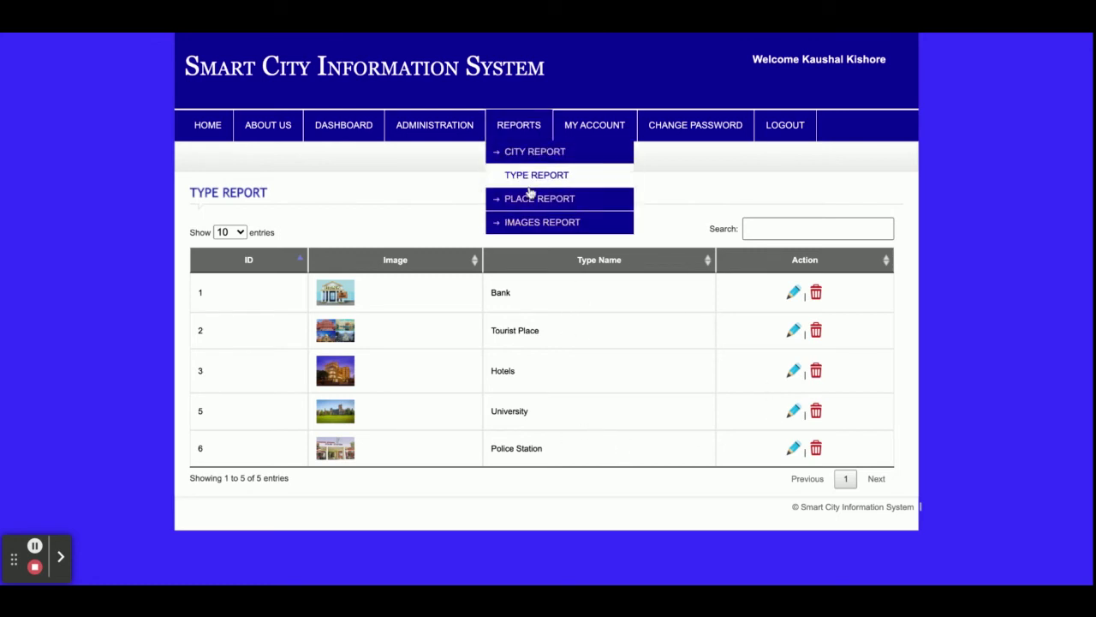
{"action": "left_click", "coordinate": [533, 195]}
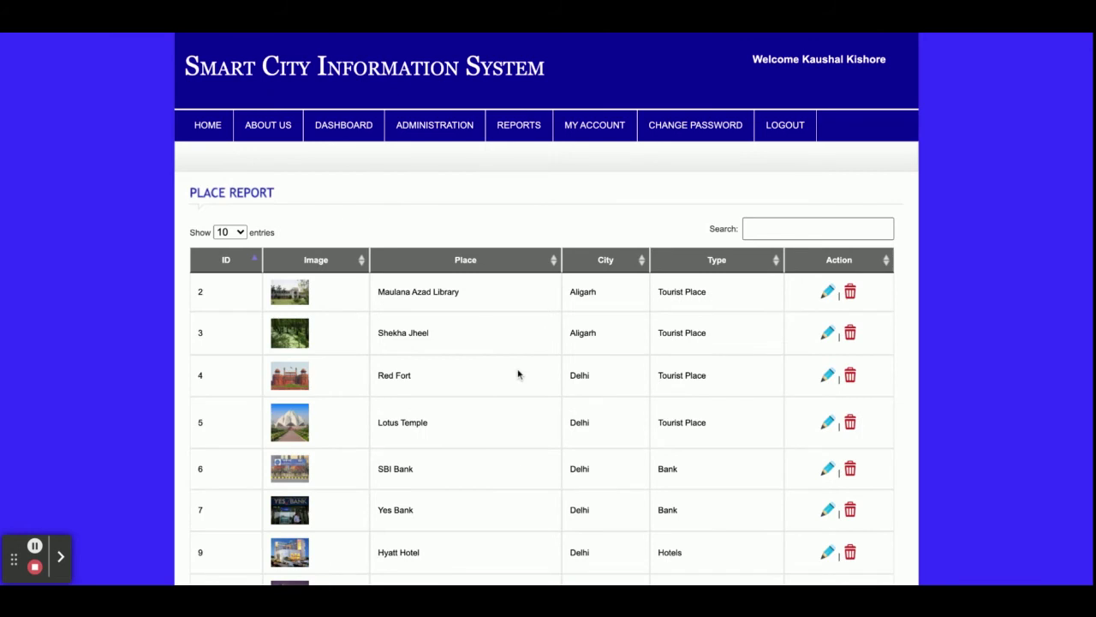
Page through the Place Report between pages 2 and 1
{"action": "scroll", "coordinate": [517, 375], "scroll_direction": "down", "scroll_amount": 3}
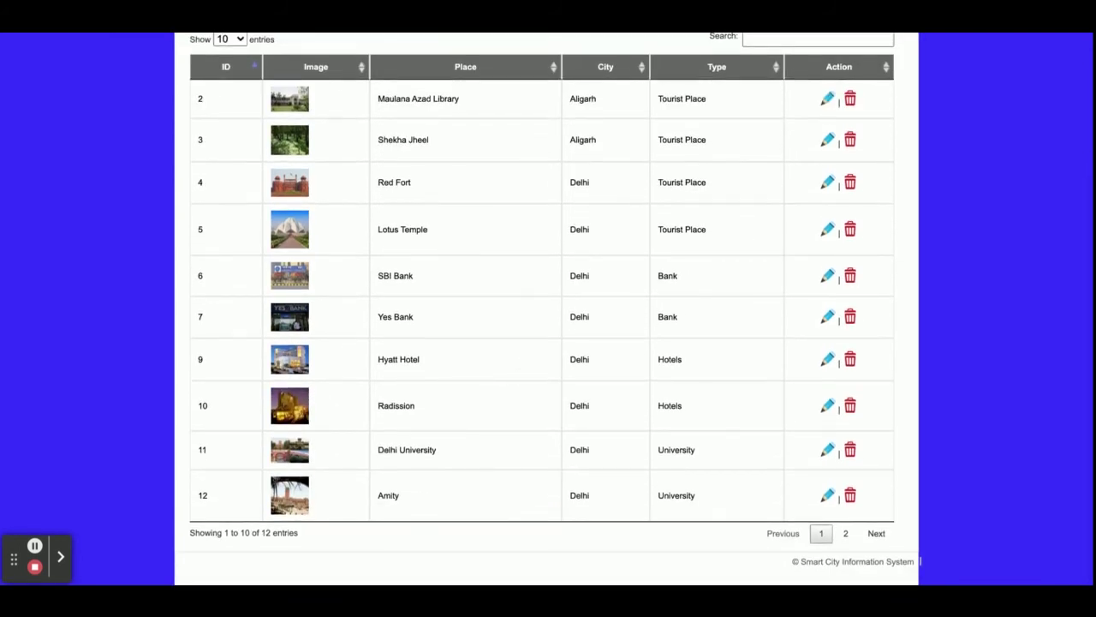
{"action": "scroll", "coordinate": [528, 299], "scroll_direction": "up", "scroll_amount": 1}
{"action": "scroll", "coordinate": [528, 299], "scroll_direction": "down", "scroll_amount": 1}
{"action": "left_click", "coordinate": [843, 534]}
{"action": "left_click", "coordinate": [820, 370]}
{"action": "scroll", "coordinate": [768, 370], "scroll_direction": "down", "scroll_amount": 3}
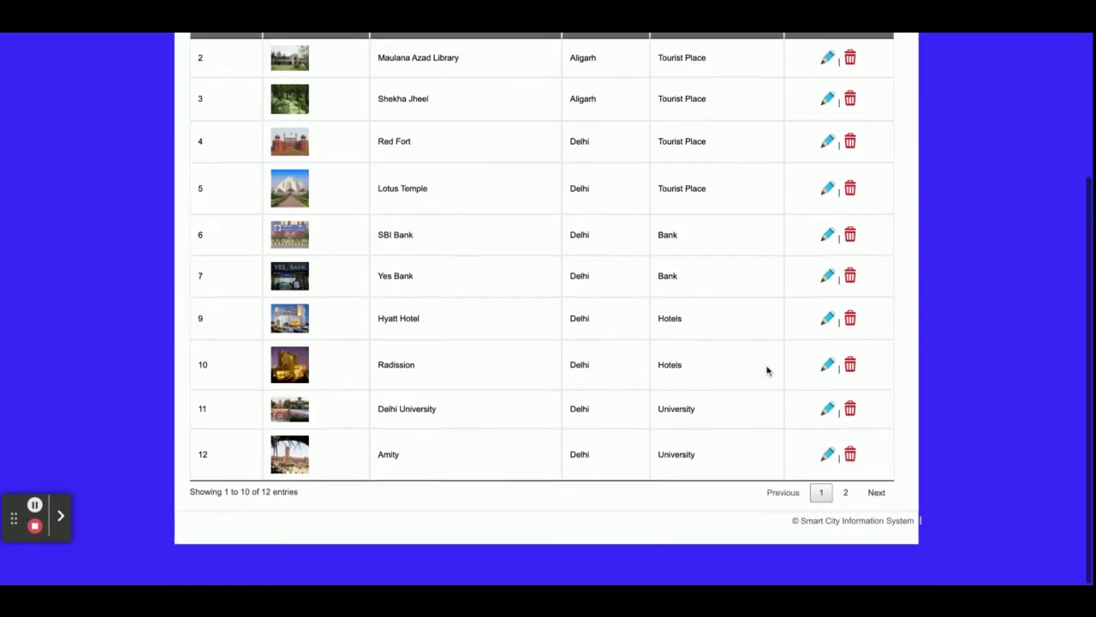
{"action": "scroll", "coordinate": [767, 370], "scroll_direction": "up", "scroll_amount": 1}
{"action": "left_click", "coordinate": [843, 532]}
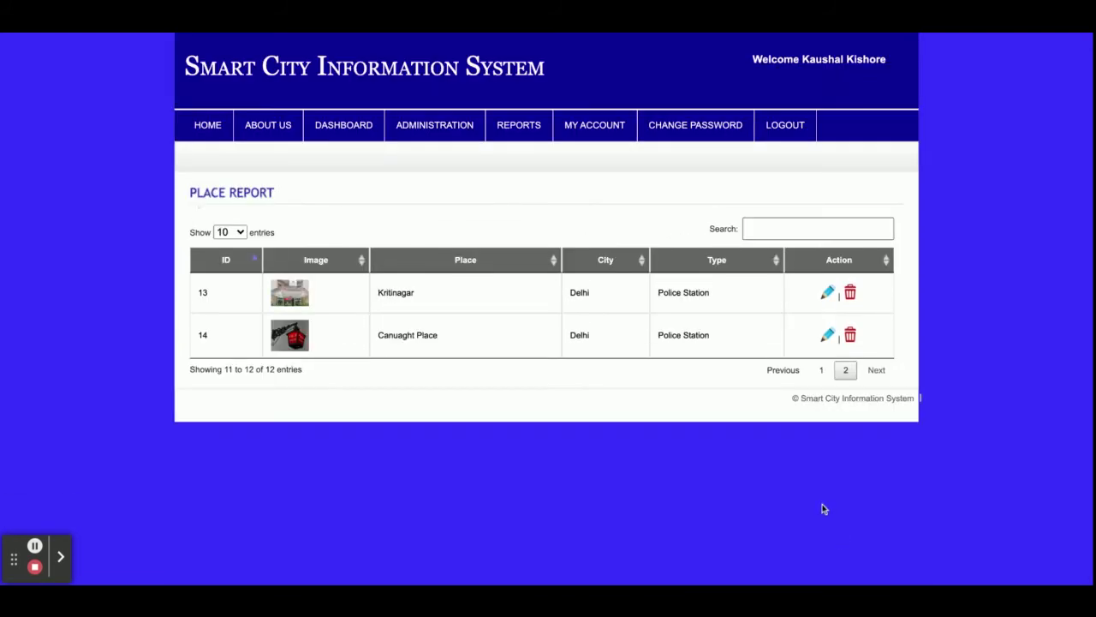
{"action": "left_click", "coordinate": [820, 370]}
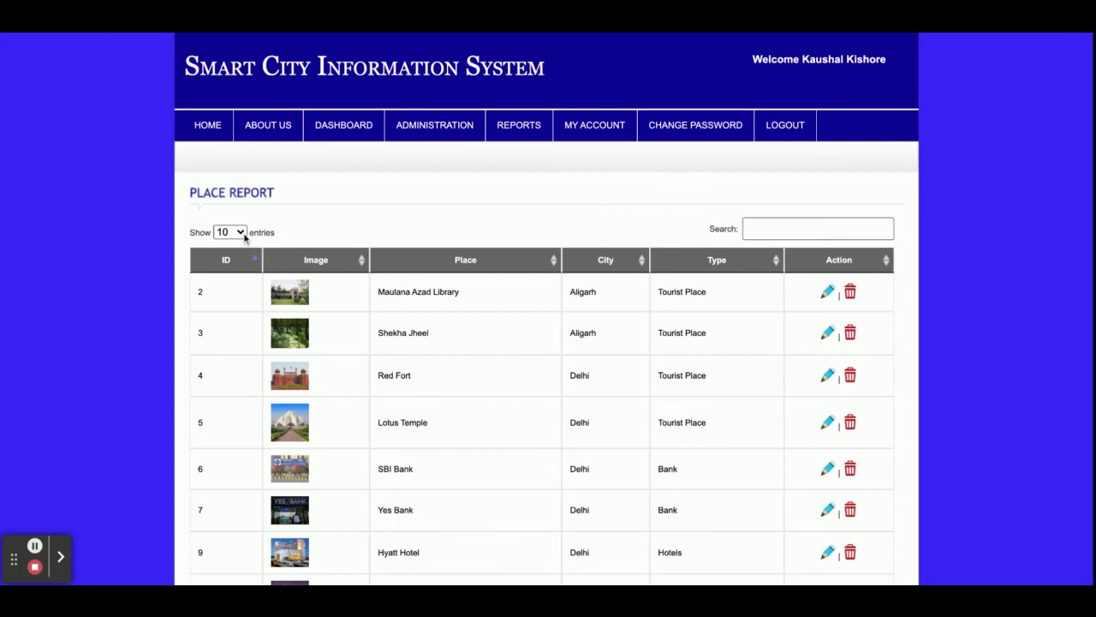
Show 50 entries so all 12 places appear in one table
{"action": "left_click", "coordinate": [239, 270]}
{"action": "scroll", "coordinate": [406, 326], "scroll_direction": "down", "scroll_amount": 5}
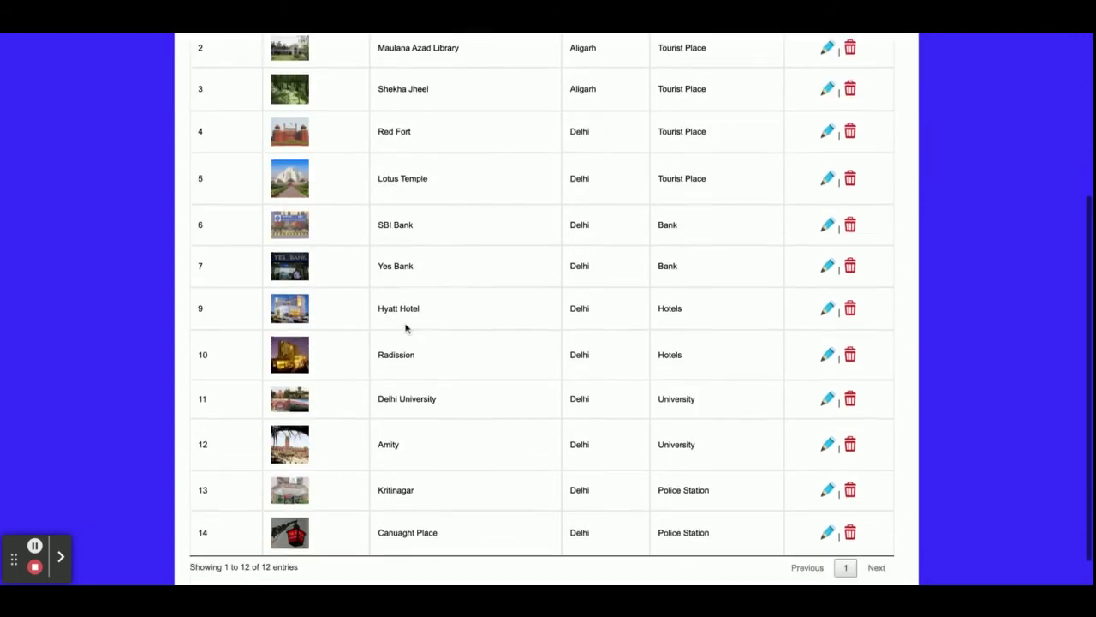
{"action": "scroll", "coordinate": [424, 320], "scroll_direction": "up", "scroll_amount": 2}
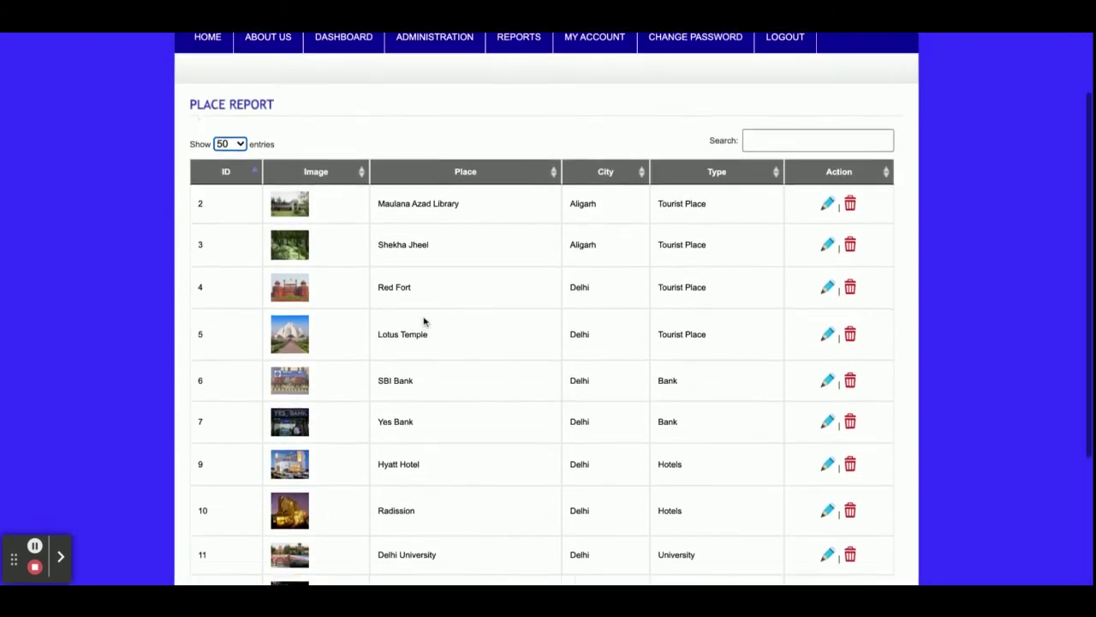
{"action": "scroll", "coordinate": [423, 320], "scroll_direction": "down", "scroll_amount": 2}
{"action": "scroll", "coordinate": [400, 225], "scroll_direction": "up", "scroll_amount": 3}
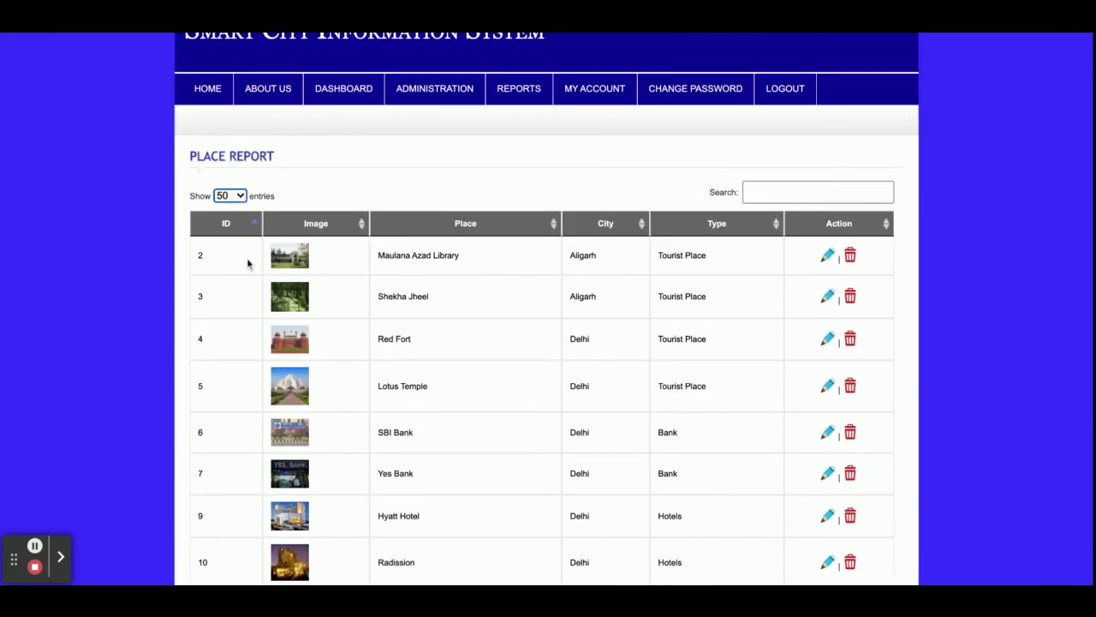
{"action": "scroll", "coordinate": [266, 274], "scroll_direction": "down", "scroll_amount": 1}
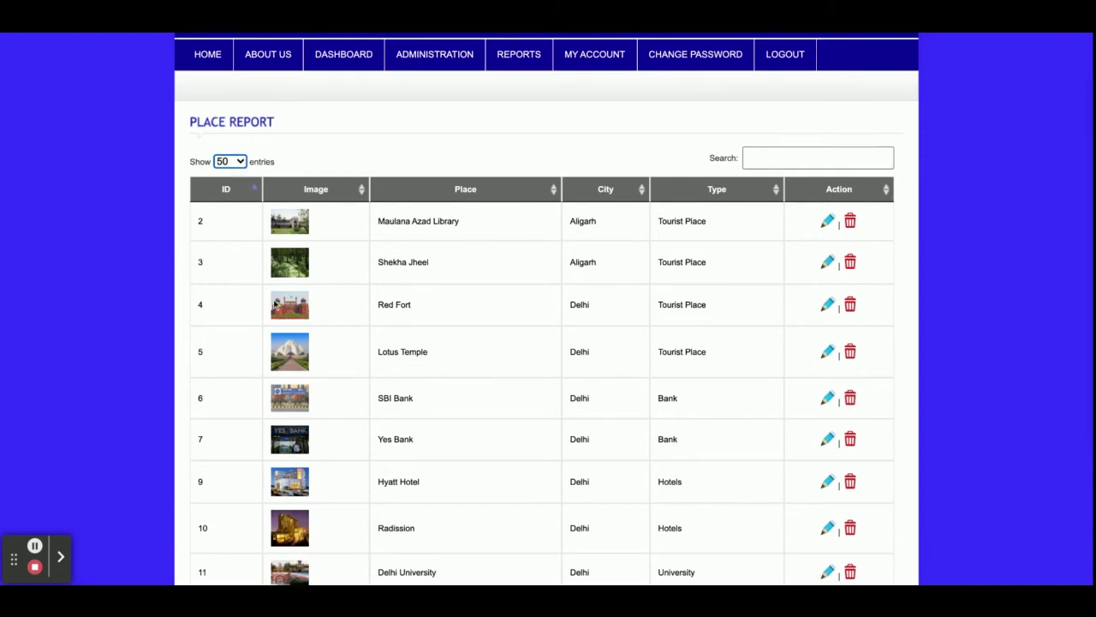
{"action": "scroll", "coordinate": [429, 257], "scroll_direction": "down", "scroll_amount": 4}
{"action": "scroll", "coordinate": [685, 214], "scroll_direction": "up", "scroll_amount": 7}
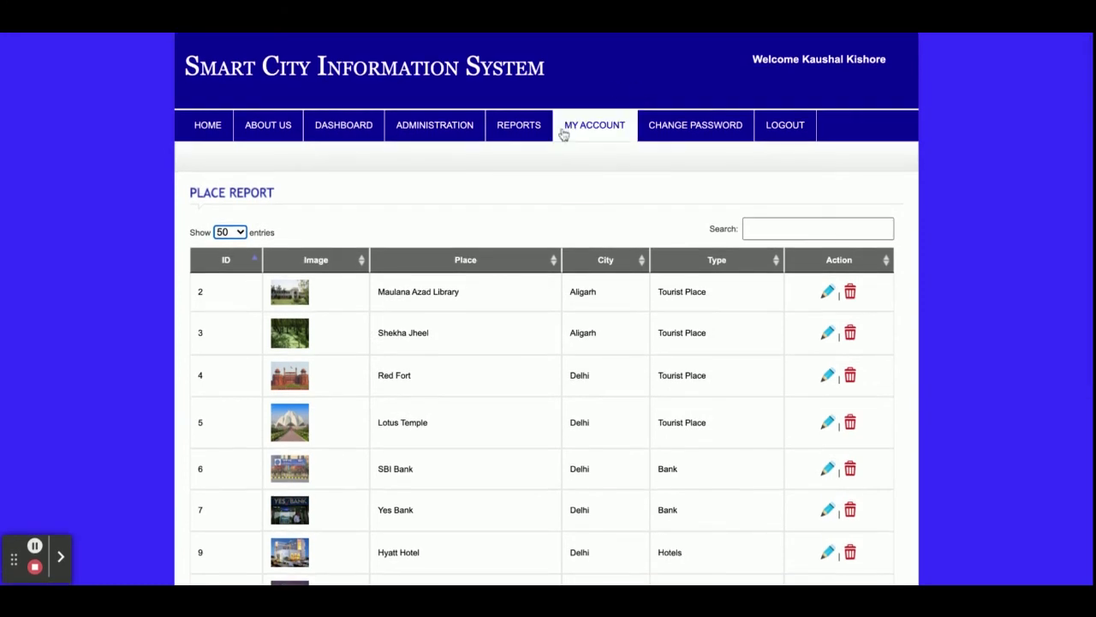
Open Maulana Azad Library's edit form, then return to the Place Report
{"action": "left_click", "coordinate": [831, 293]}
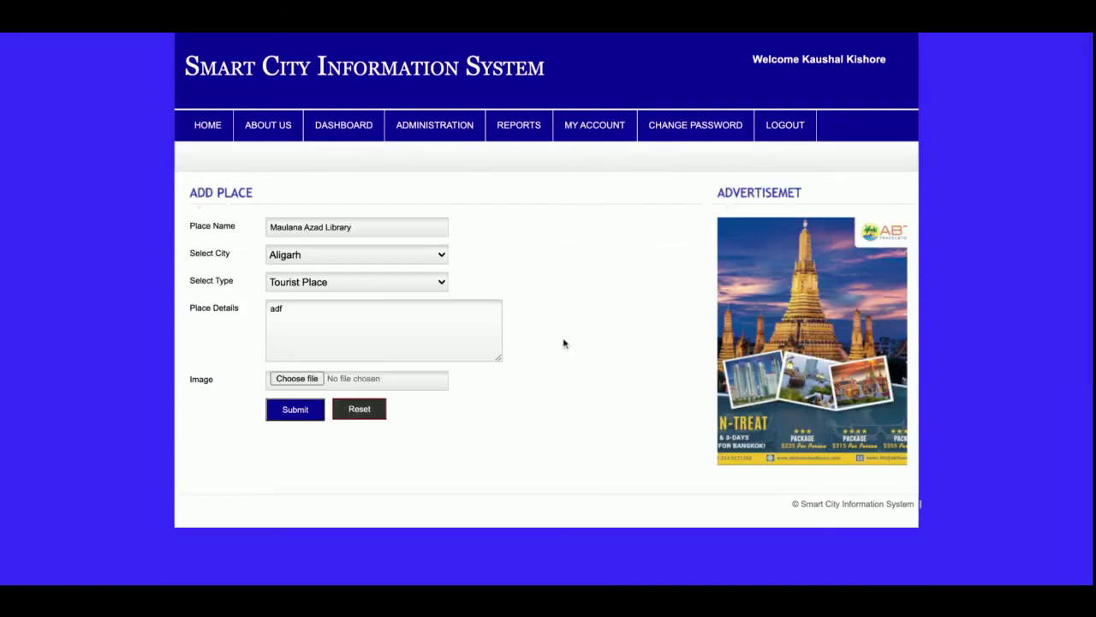
{"action": "mouse_move", "coordinate": [542, 124]}
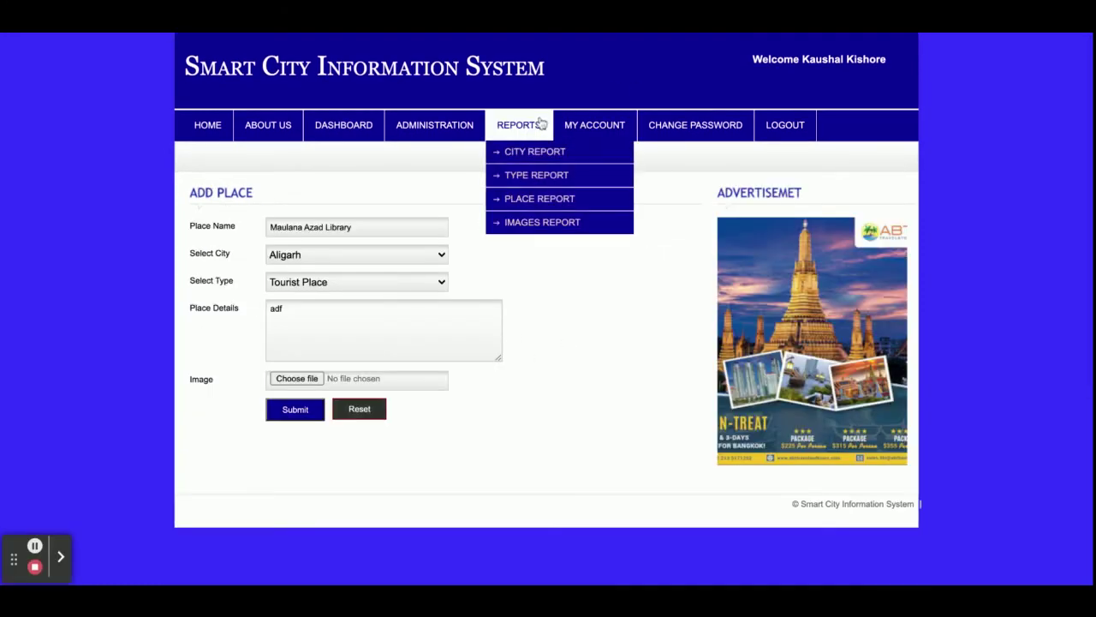
{"action": "left_click", "coordinate": [549, 202]}
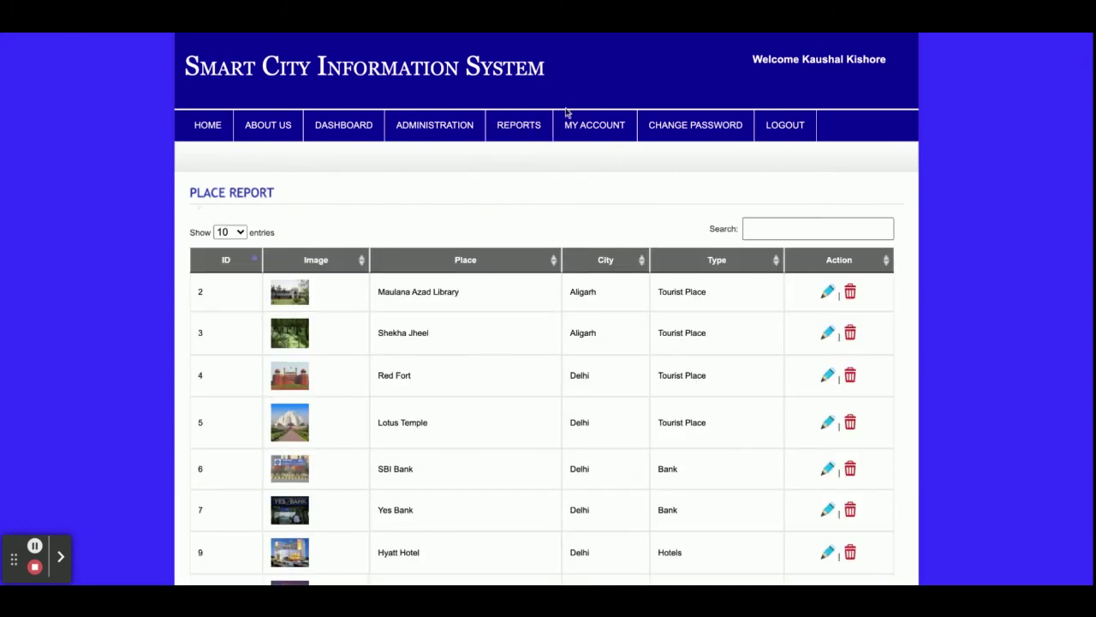
Scroll through the Images Report of Red Fort photos, then open the My Account profile page
{"action": "mouse_move", "coordinate": [519, 124]}
{"action": "left_click", "coordinate": [545, 222]}
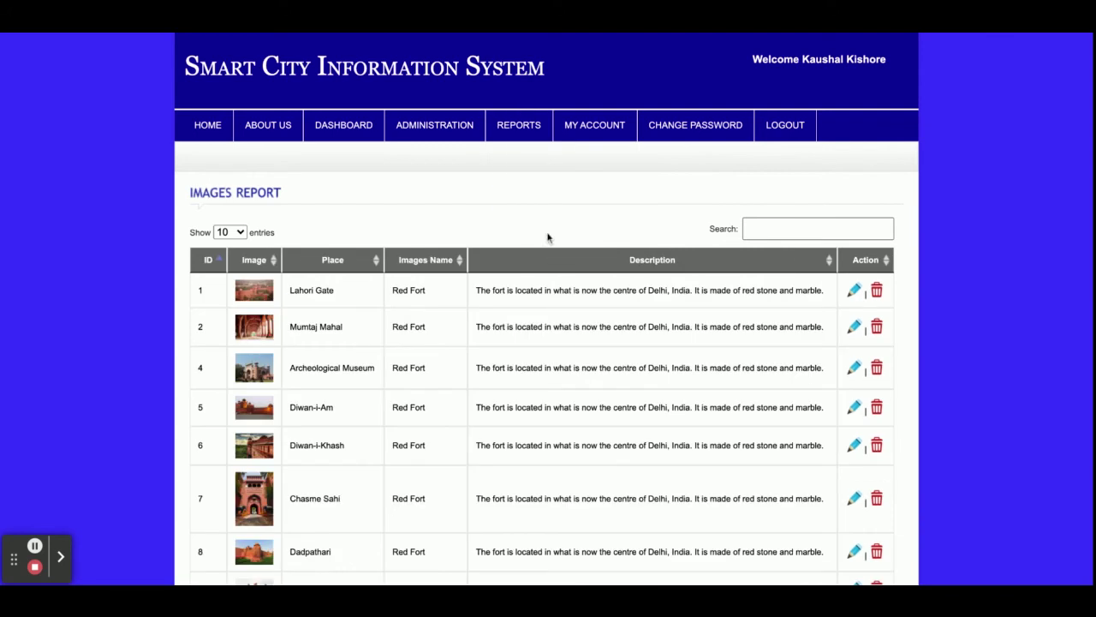
{"action": "scroll", "coordinate": [543, 403], "scroll_direction": "down", "scroll_amount": 2}
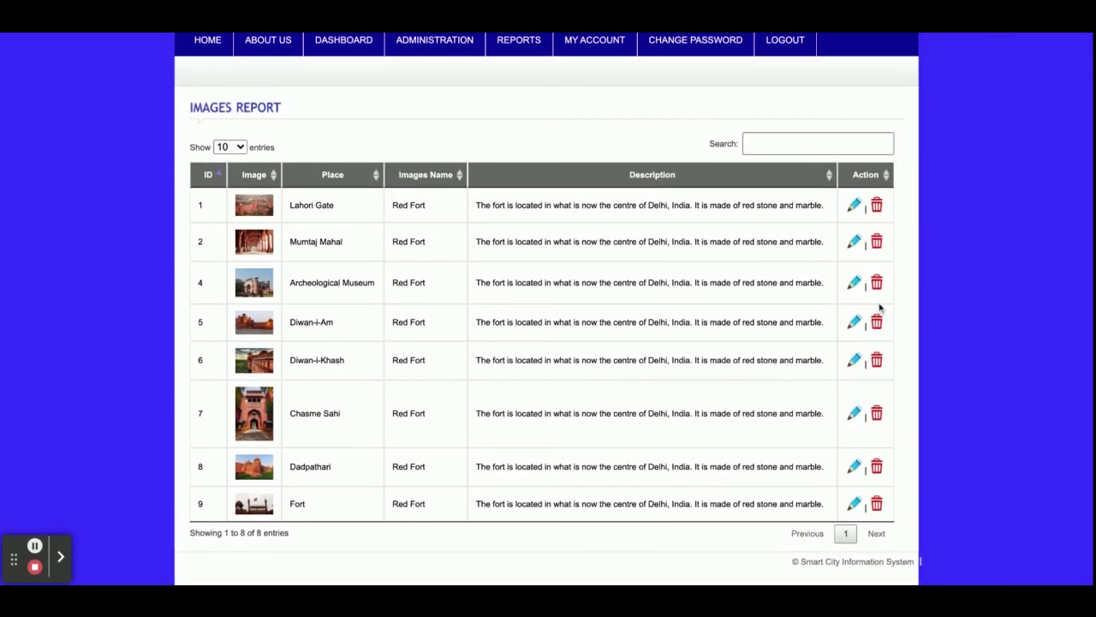
{"action": "scroll", "coordinate": [680, 291], "scroll_direction": "up", "scroll_amount": 2}
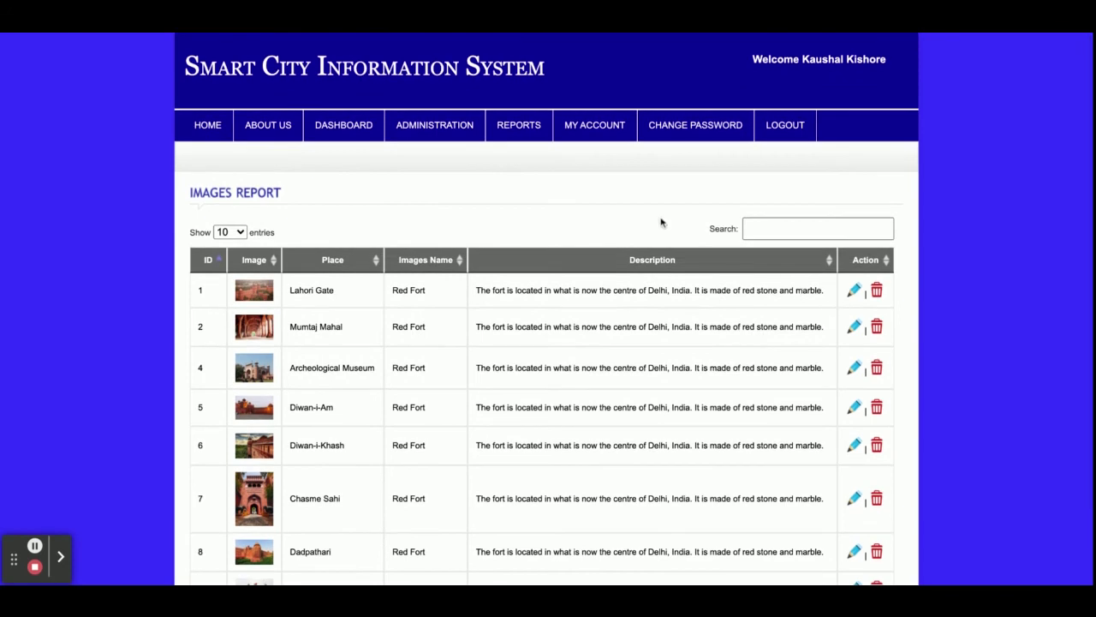
{"action": "left_click", "coordinate": [569, 126]}
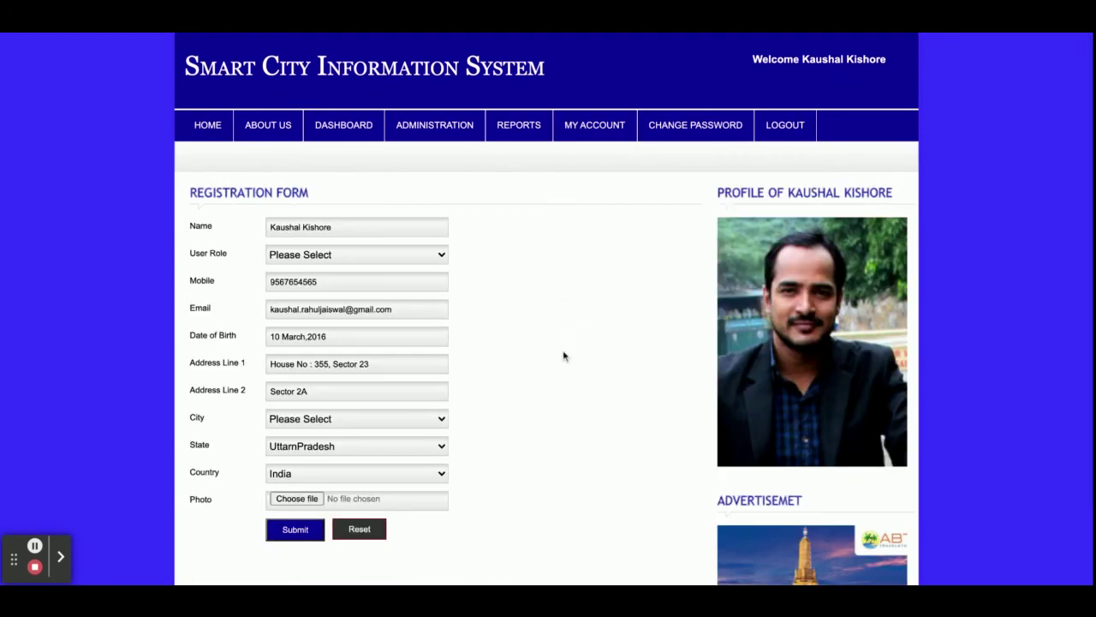
Open the Change Password form, then log out to the login page showing 'Logout Successfully'
{"action": "left_click", "coordinate": [717, 121]}
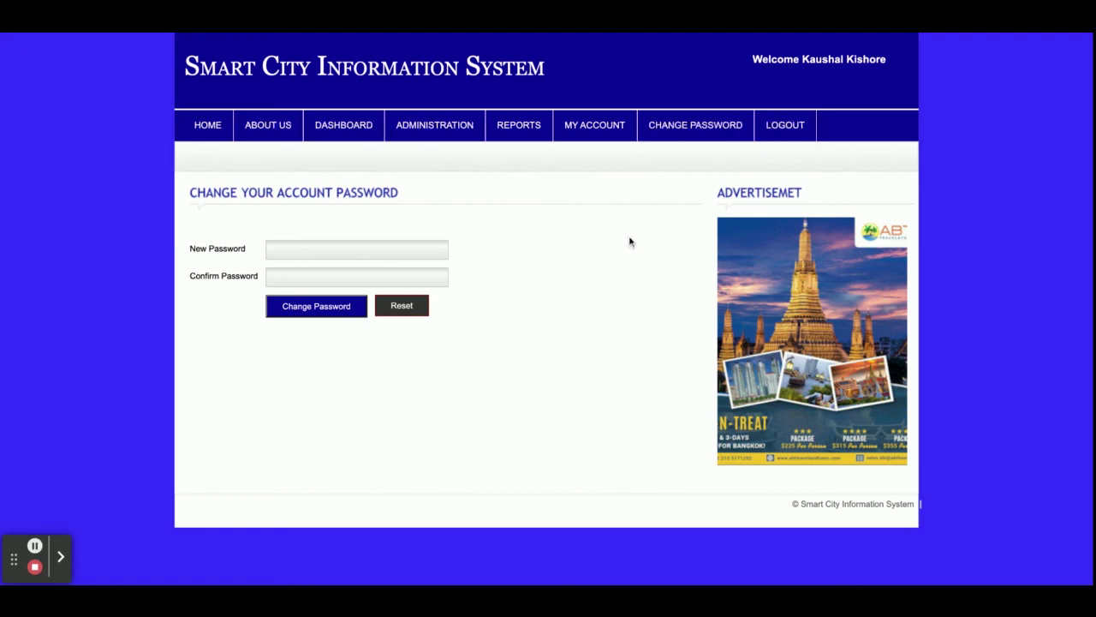
{"action": "left_click", "coordinate": [798, 127]}
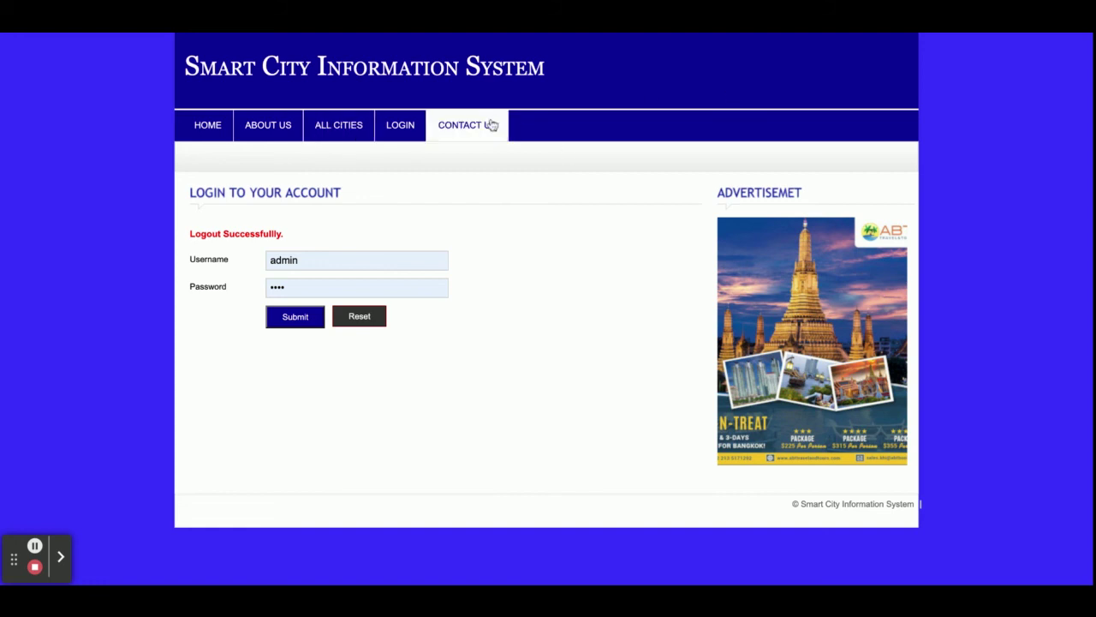
Sign in with the saved admin credentials, sign out, and browse the home page's Delhi, Mumbai, Hyderabad and Aligarh cards
{"action": "left_click", "coordinate": [290, 319]}
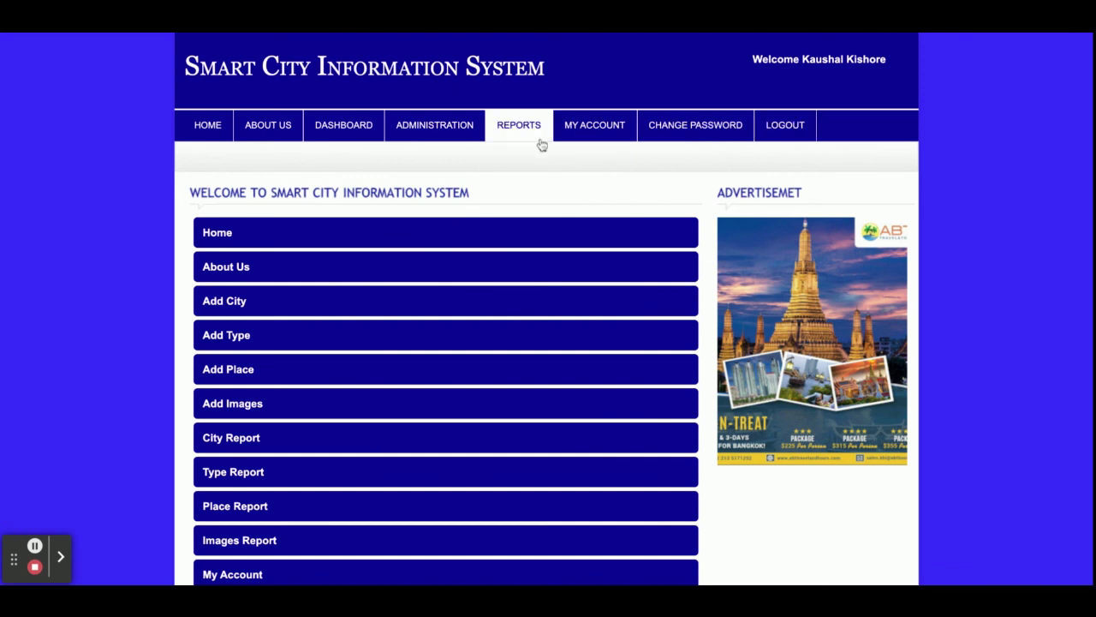
{"action": "left_click", "coordinate": [785, 125]}
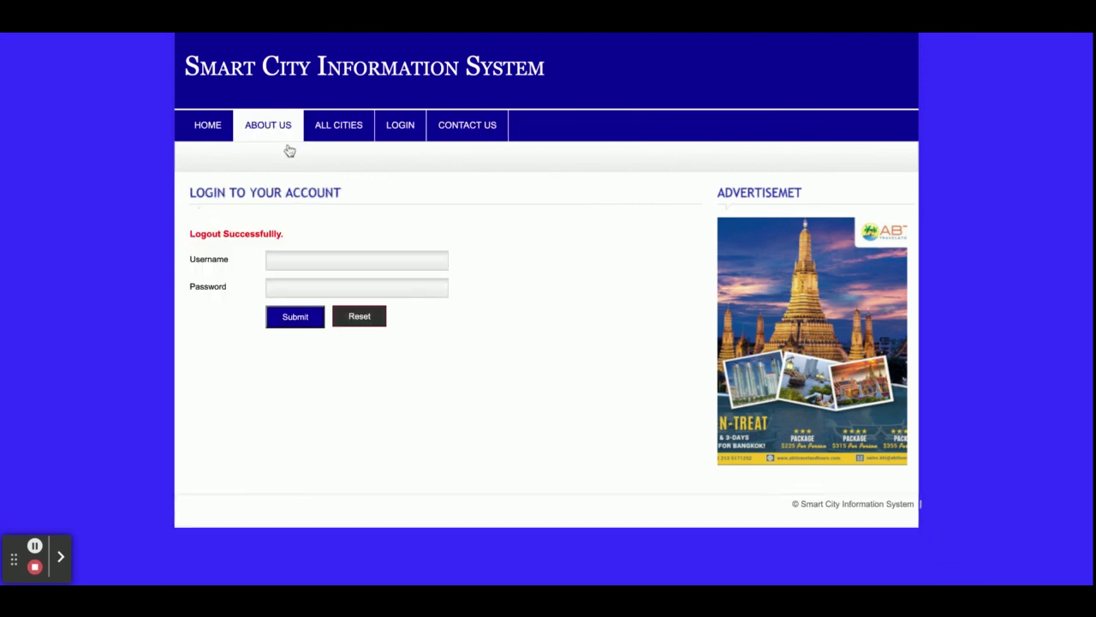
{"action": "left_click", "coordinate": [202, 126]}
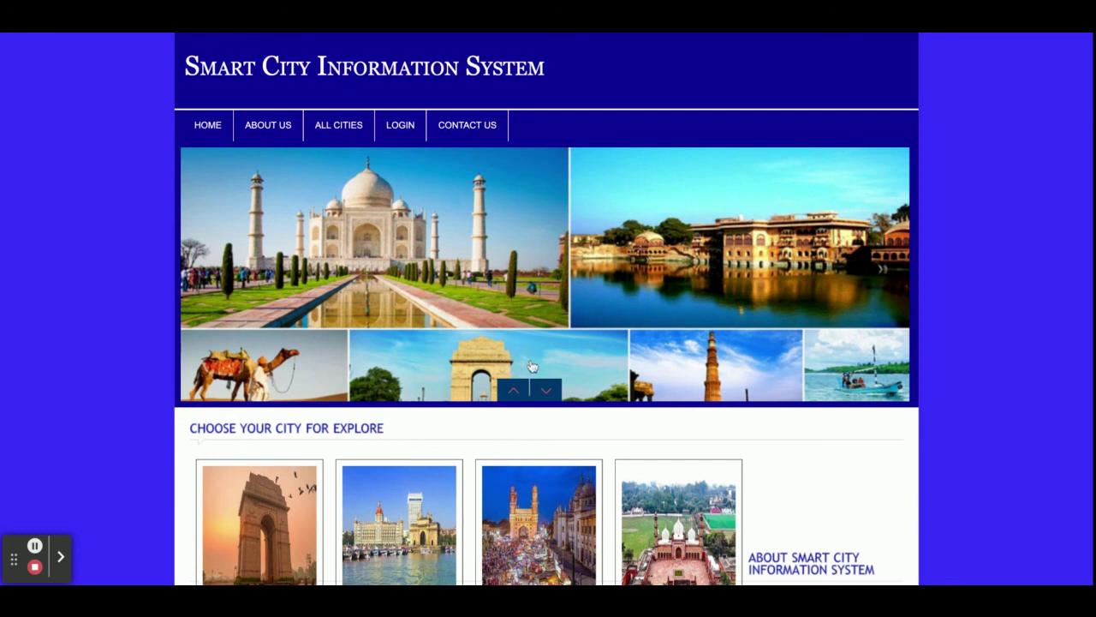
{"action": "scroll", "coordinate": [573, 392], "scroll_direction": "down", "scroll_amount": 2}
{"action": "scroll", "coordinate": [574, 391], "scroll_direction": "up", "scroll_amount": 2}
{"action": "scroll", "coordinate": [720, 411], "scroll_direction": "down", "scroll_amount": 1}
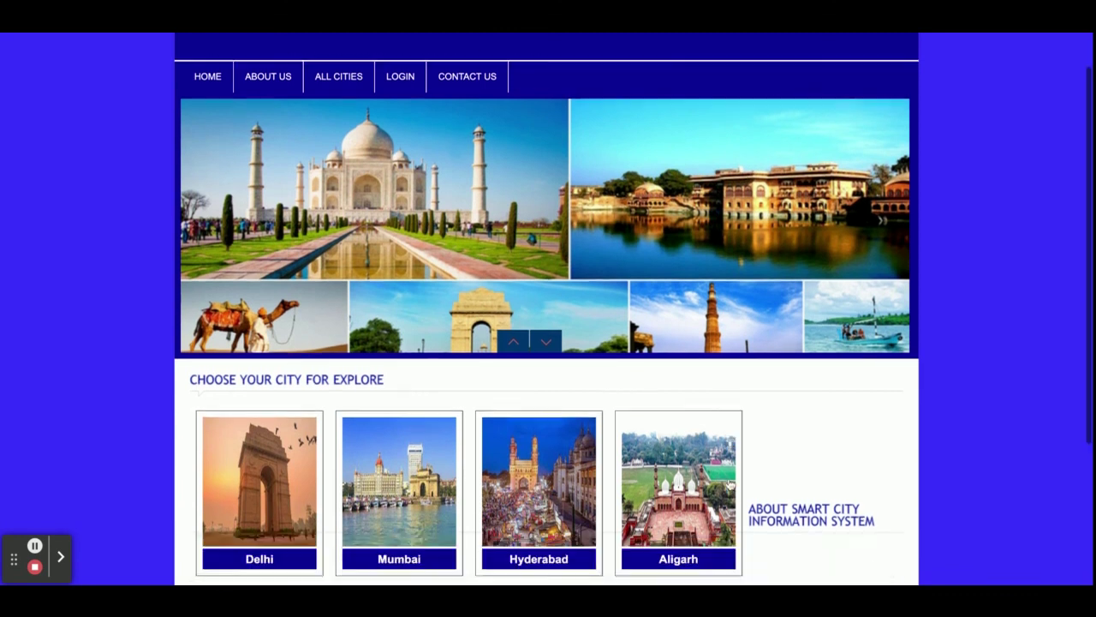
{"action": "scroll", "coordinate": [696, 433], "scroll_direction": "up", "scroll_amount": 1}
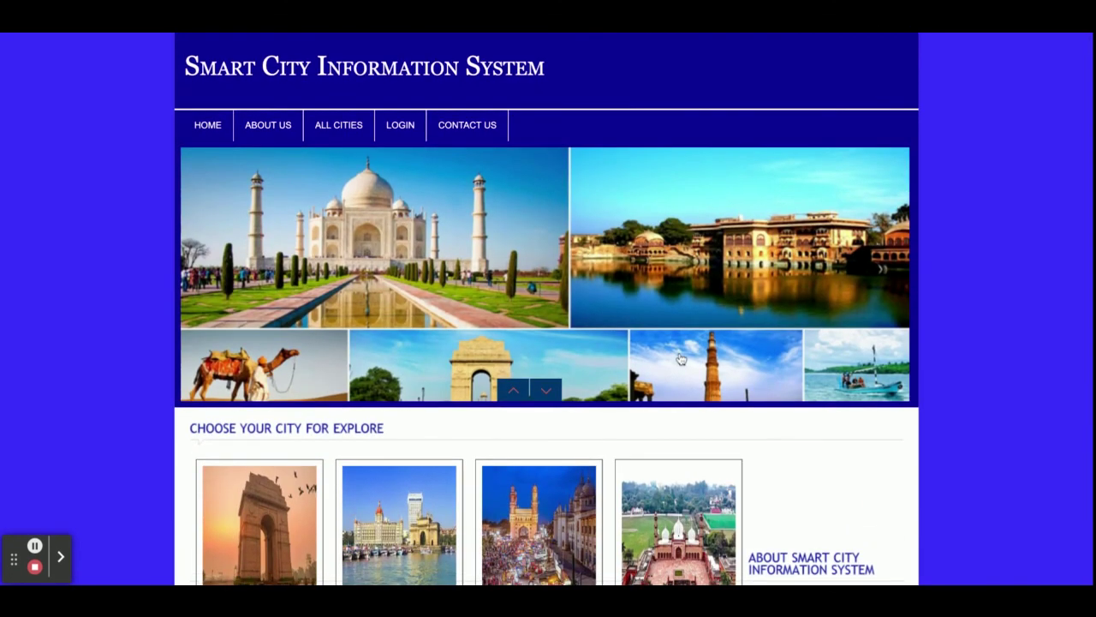